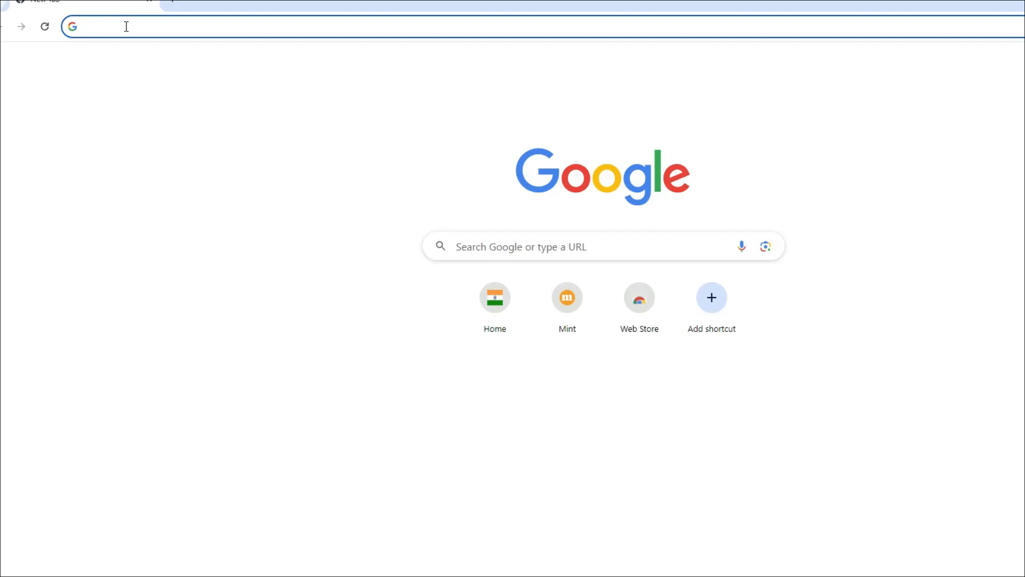
- Search Google for 'pm kisan' and open the official PM-Kisan Samman Nidhi website
text(pm kisan)
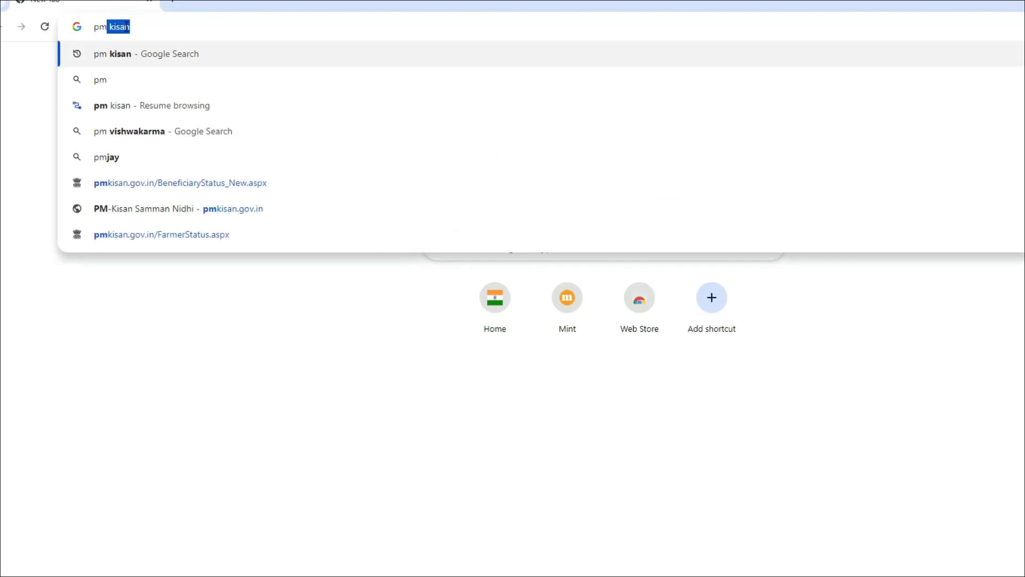
drag(221, 19, 75, 27)
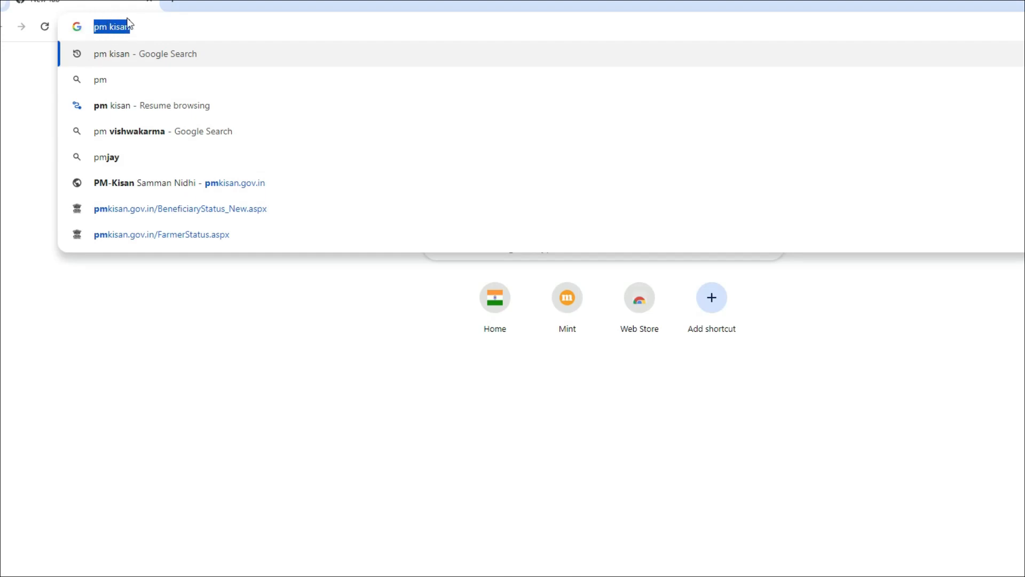
key(Return)
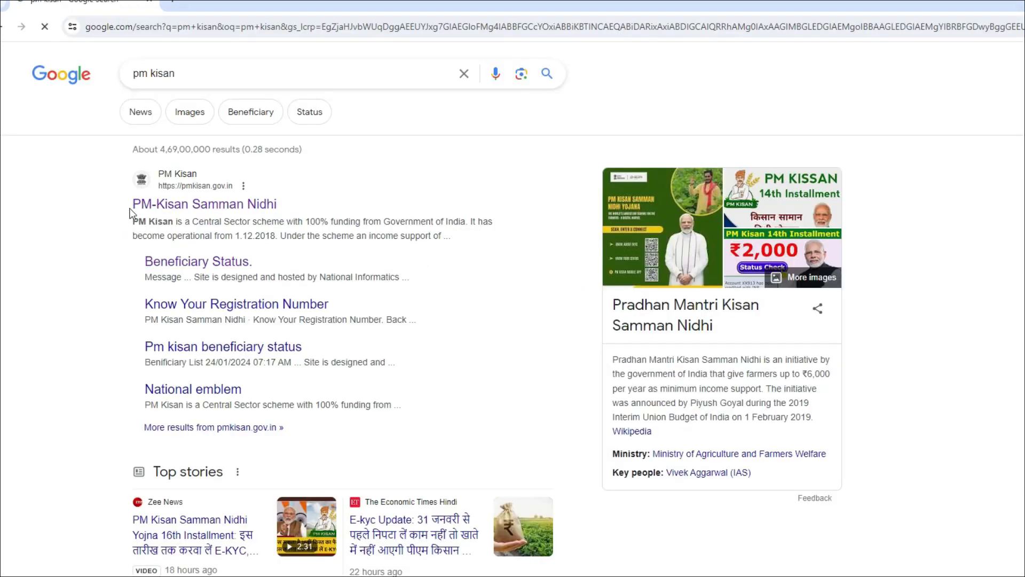
drag(129, 204, 286, 200)
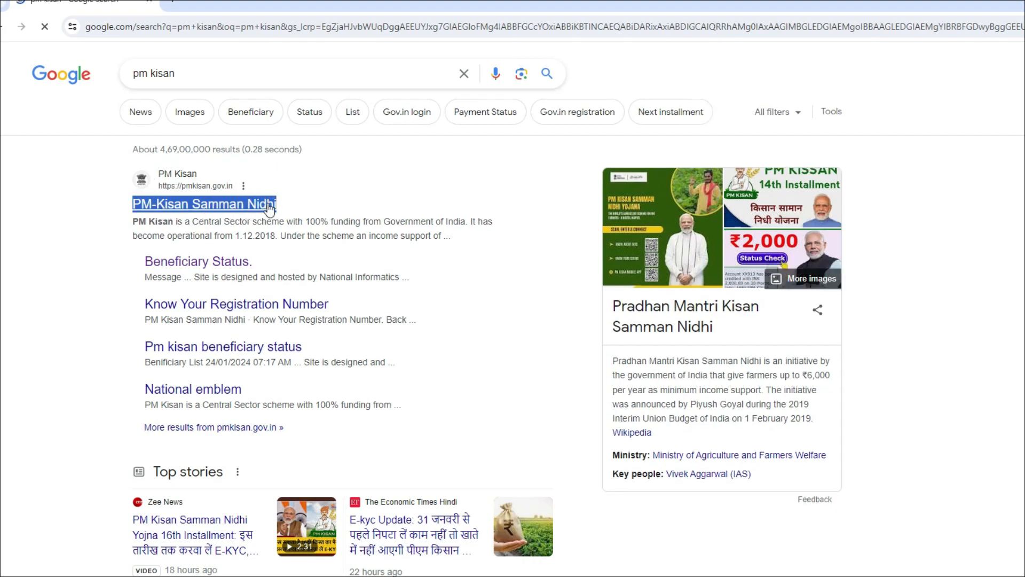
click(234, 206)
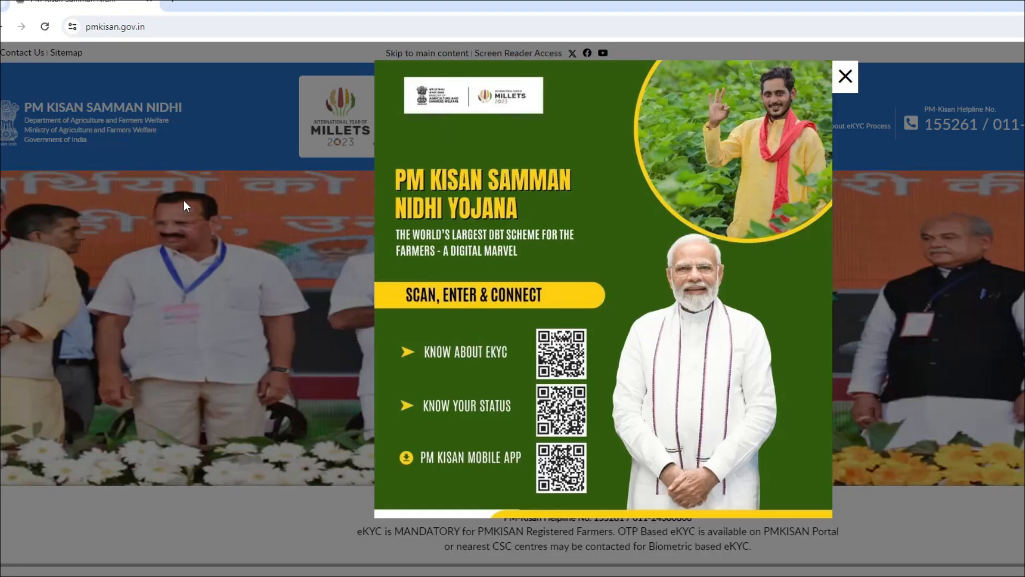
- Dismiss the homepage popup and start a New Farmer Registration as a rural farmer
click(845, 78)
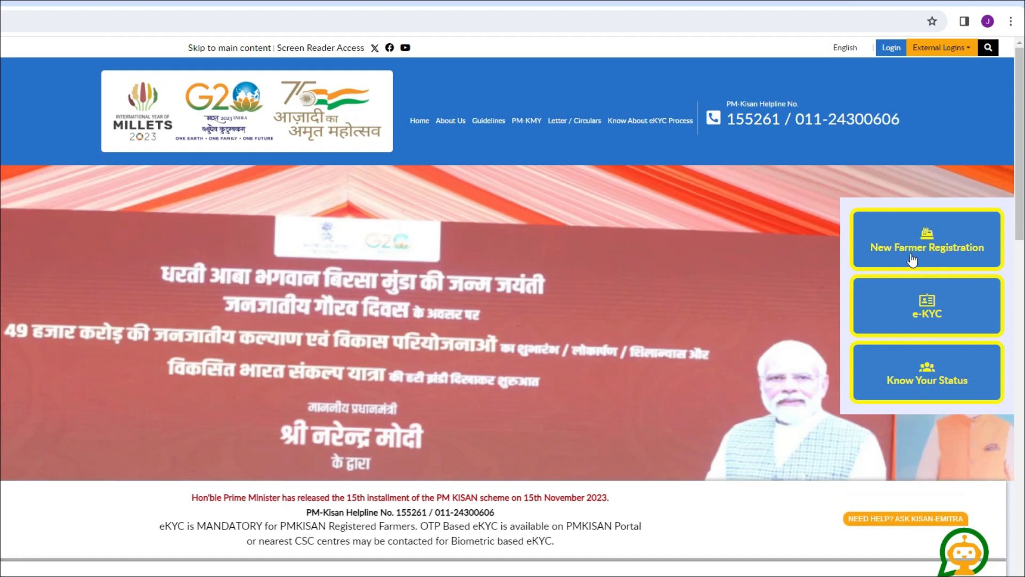
click(929, 244)
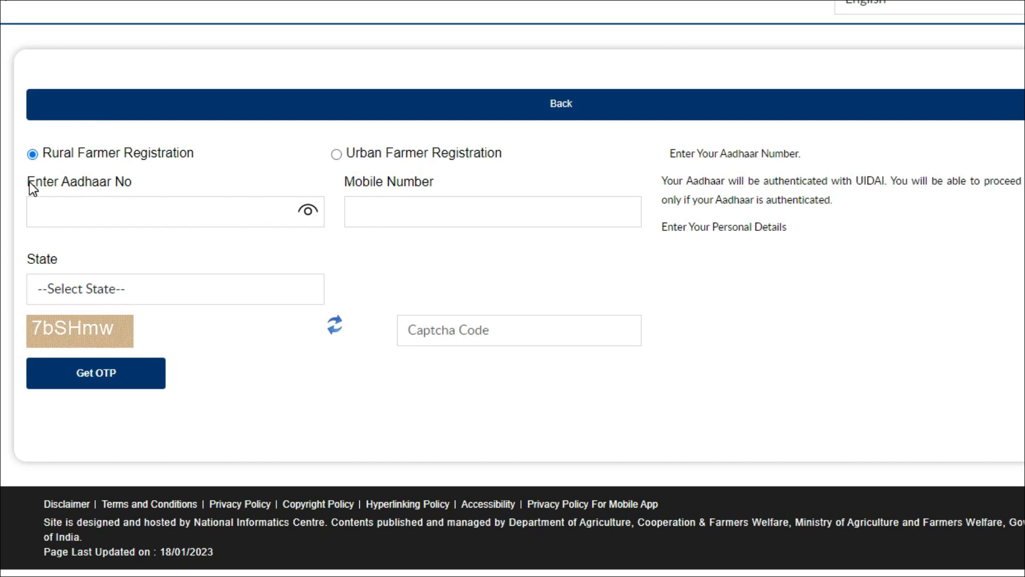
- Enter the farmer's Aadhaar number and mobile number
drag(29, 182, 125, 185)
click(103, 208)
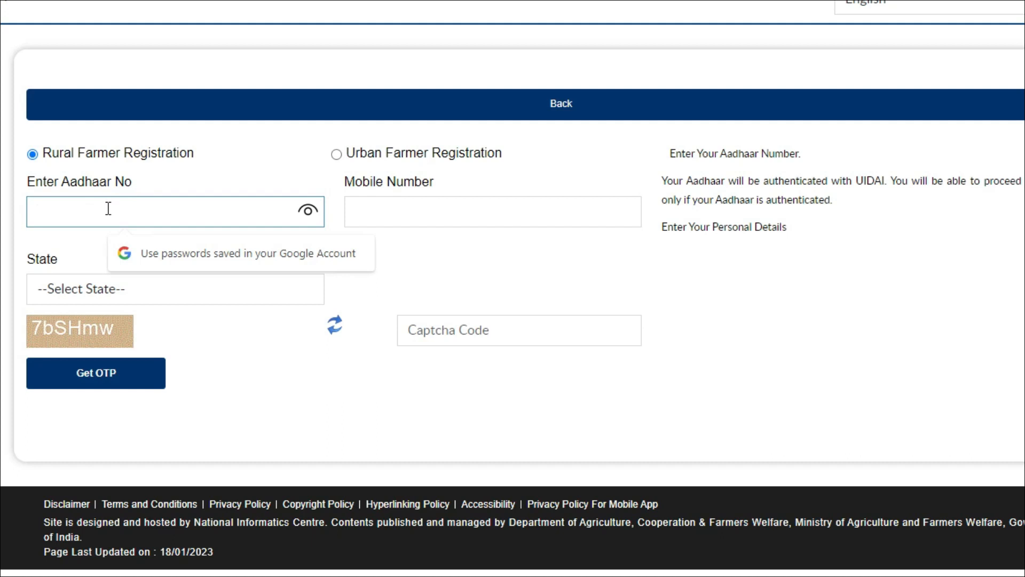
drag(342, 181, 448, 180)
click(430, 223)
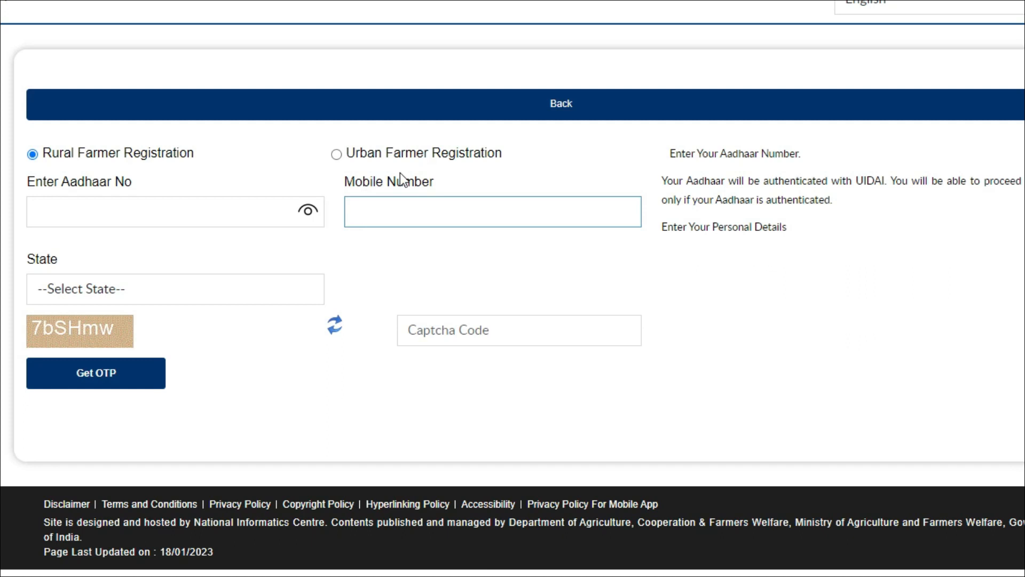
- Choose BIHAR as the state, fill in the captcha and request the OTP
double_click(23, 259)
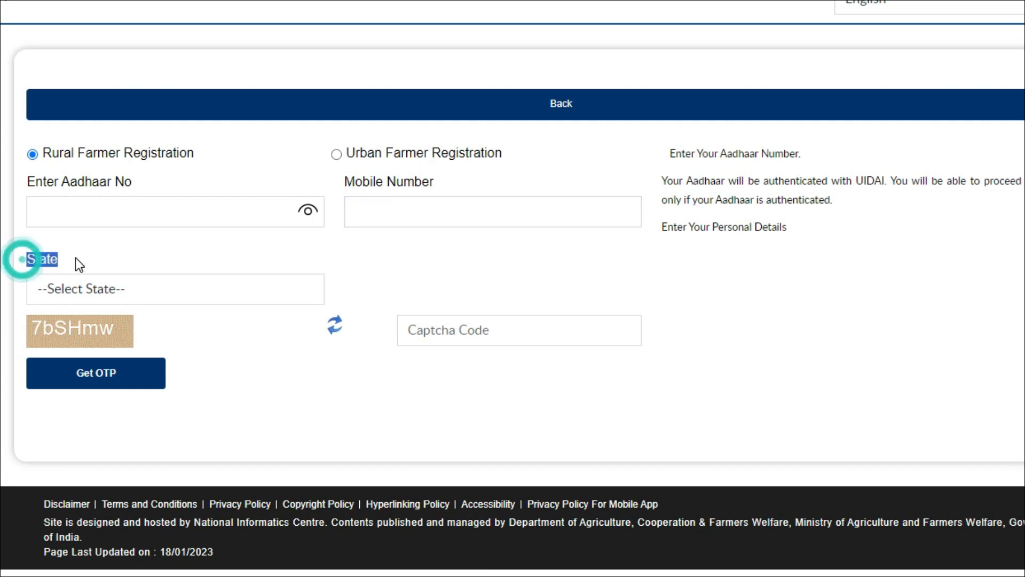
click(184, 290)
click(130, 28)
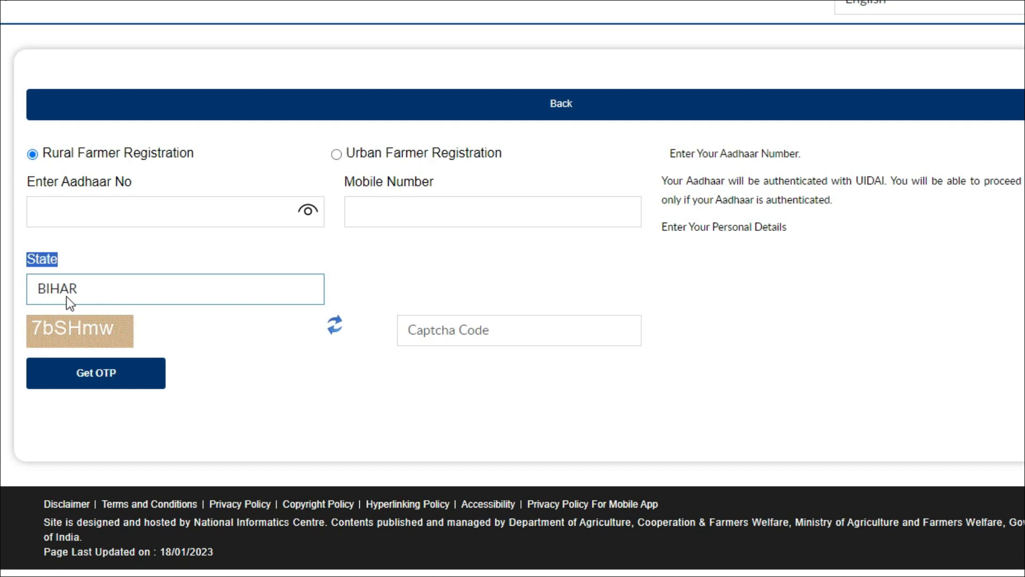
click(421, 351)
click(414, 339)
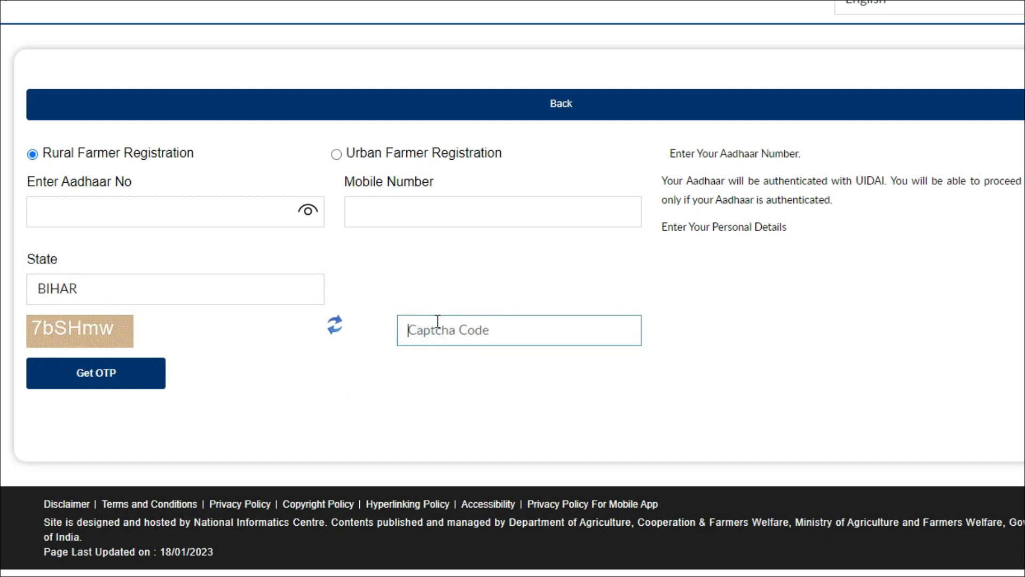
click(103, 369)
click(460, 316)
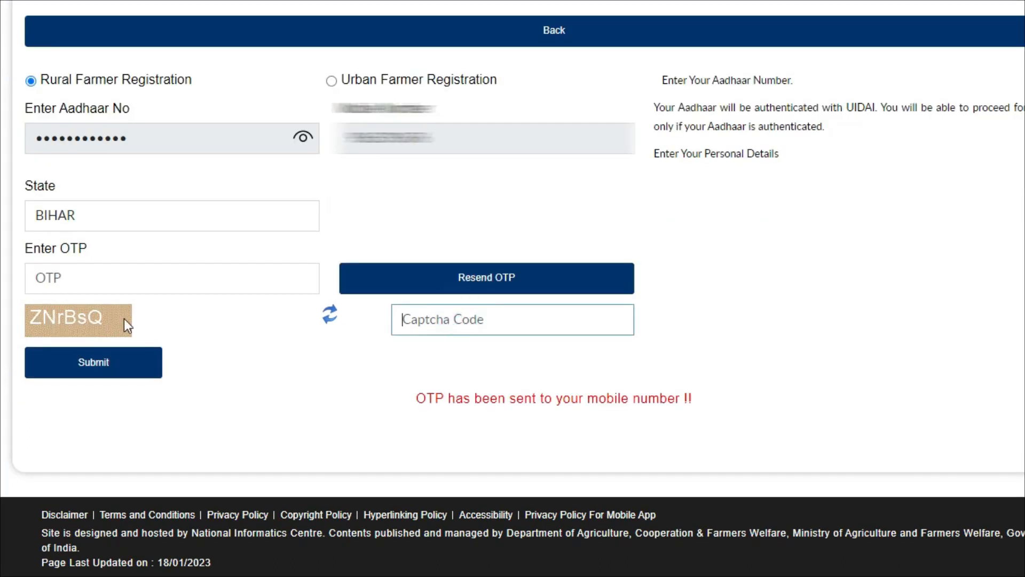
- Submit the mobile OTP together with the new captcha
click(122, 276)
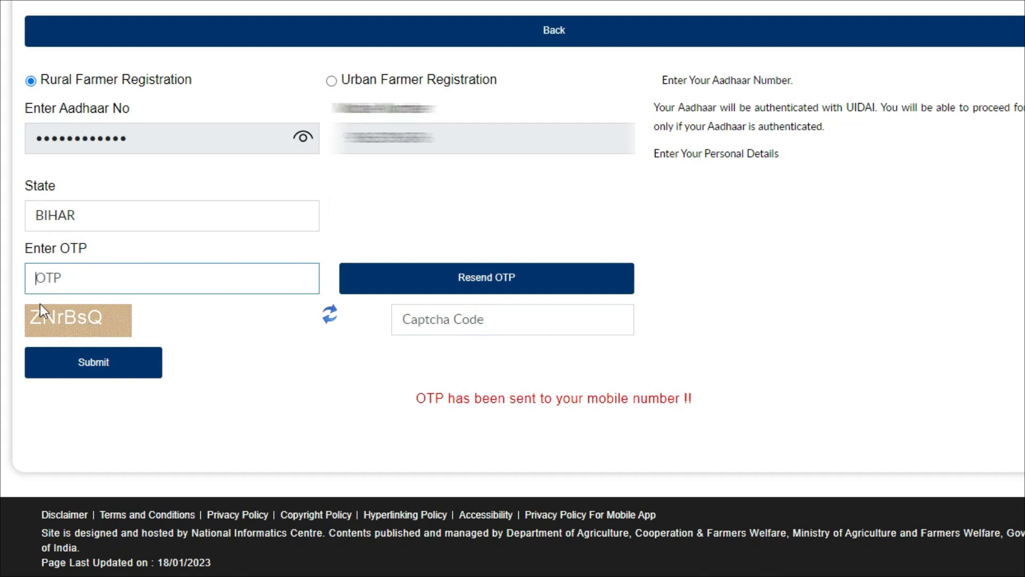
click(407, 323)
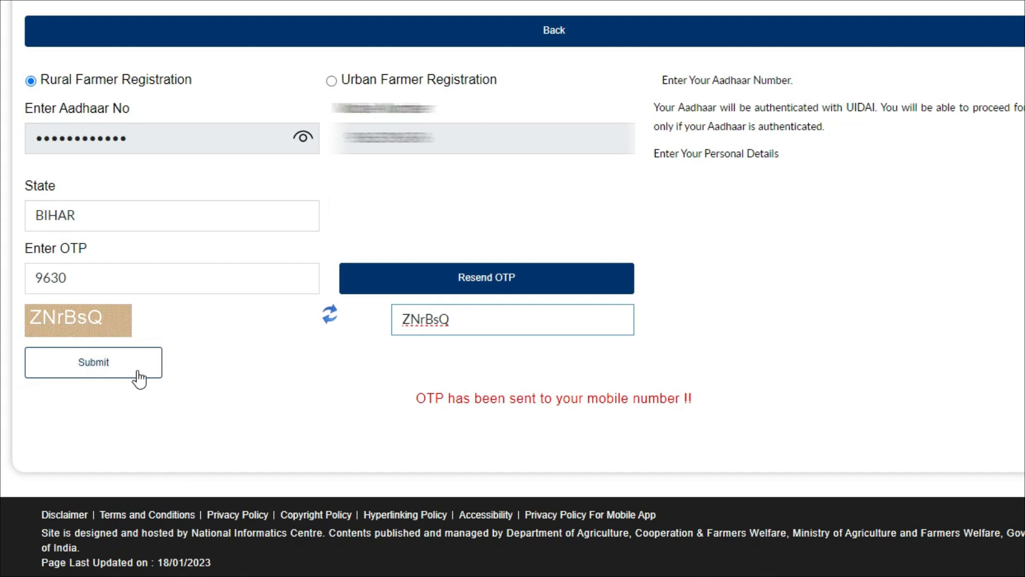
click(75, 360)
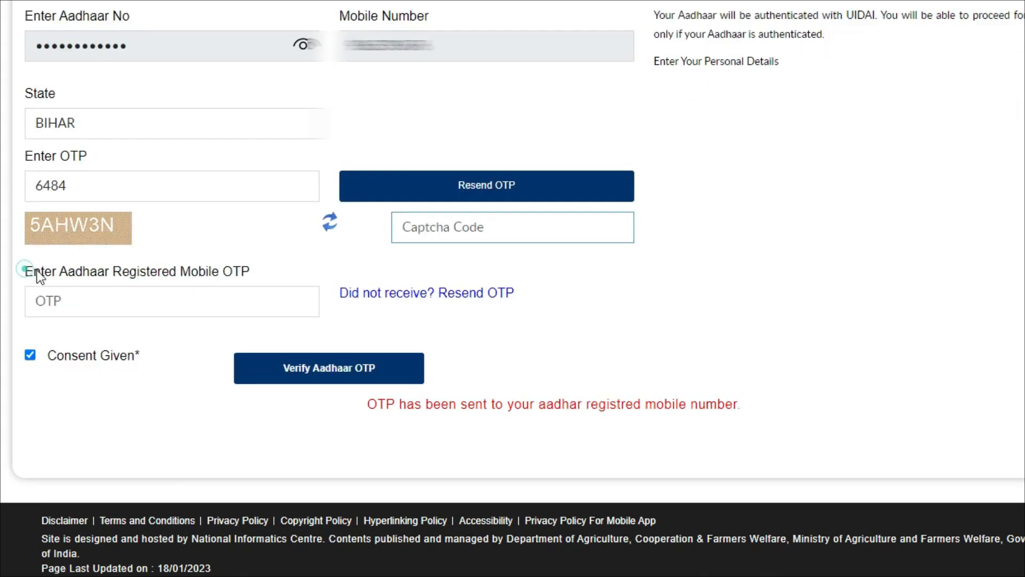
- Enter the Aadhaar-registered mobile OTP and verify it to reach the farmer details form
drag(37, 272, 255, 273)
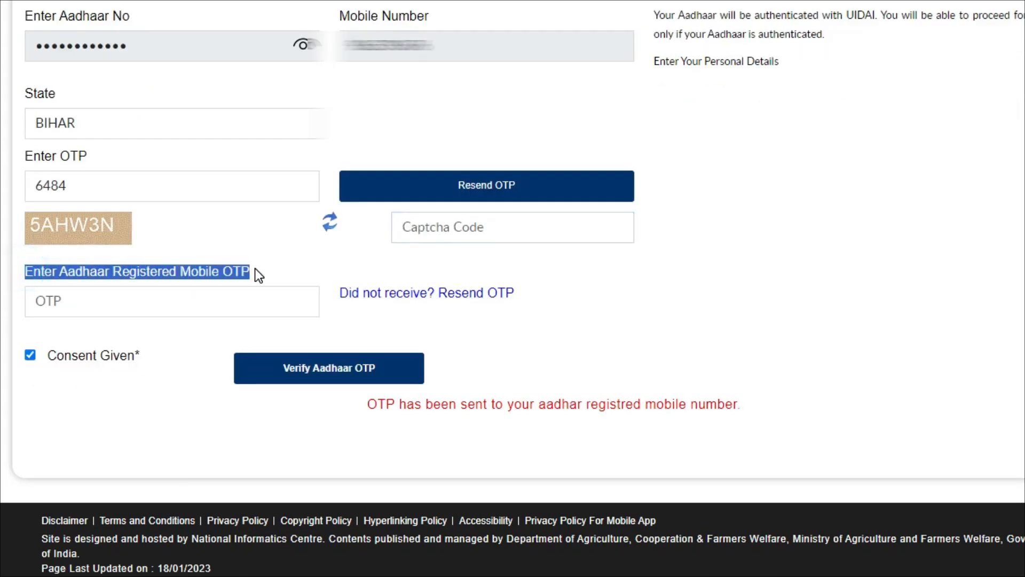
click(57, 312)
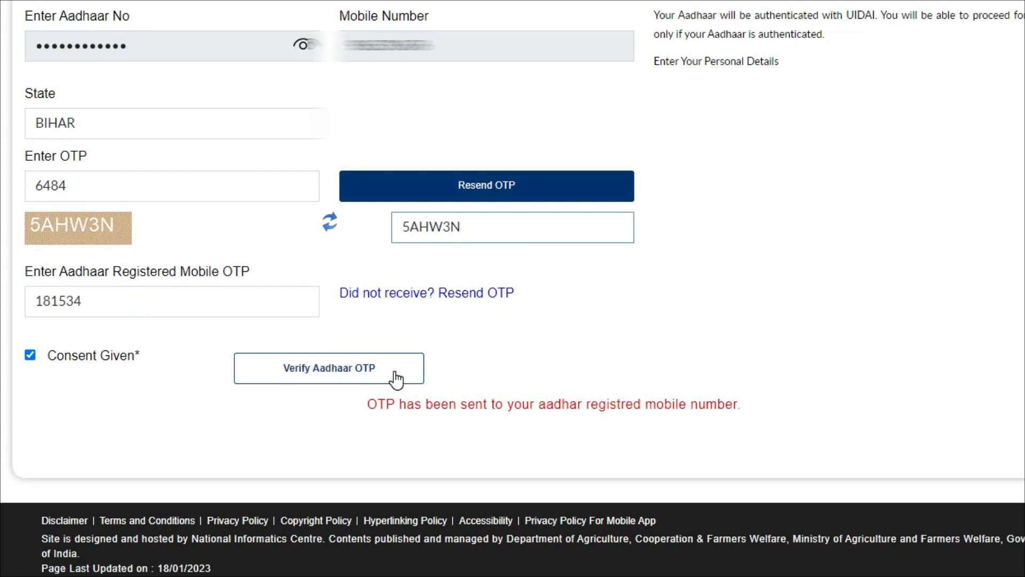
click(394, 370)
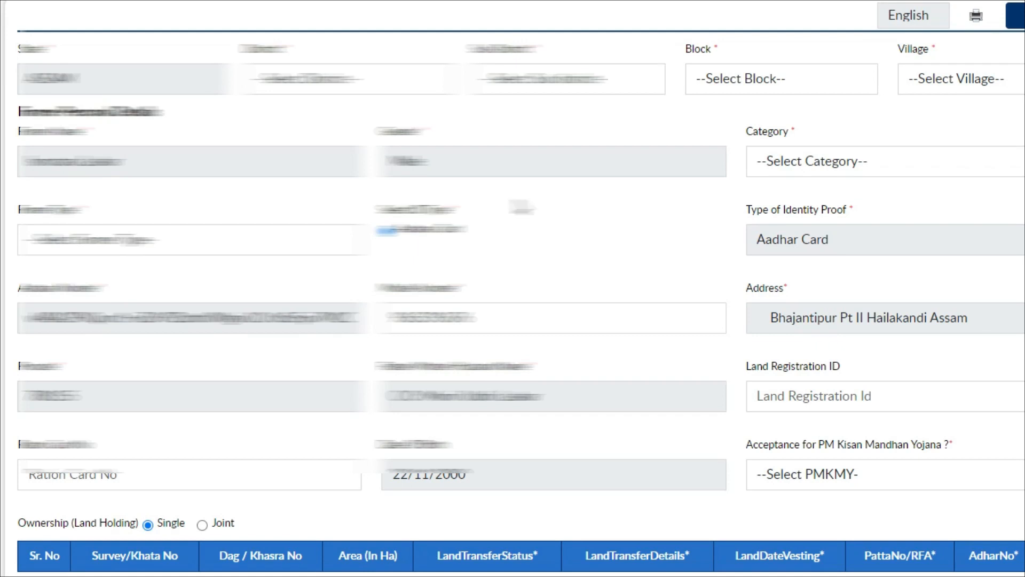
- Set the district to HAILAKANDI and the sub-district to Hailakandi
scroll(922, 222, down, 5)
scroll(922, 222, up, 5)
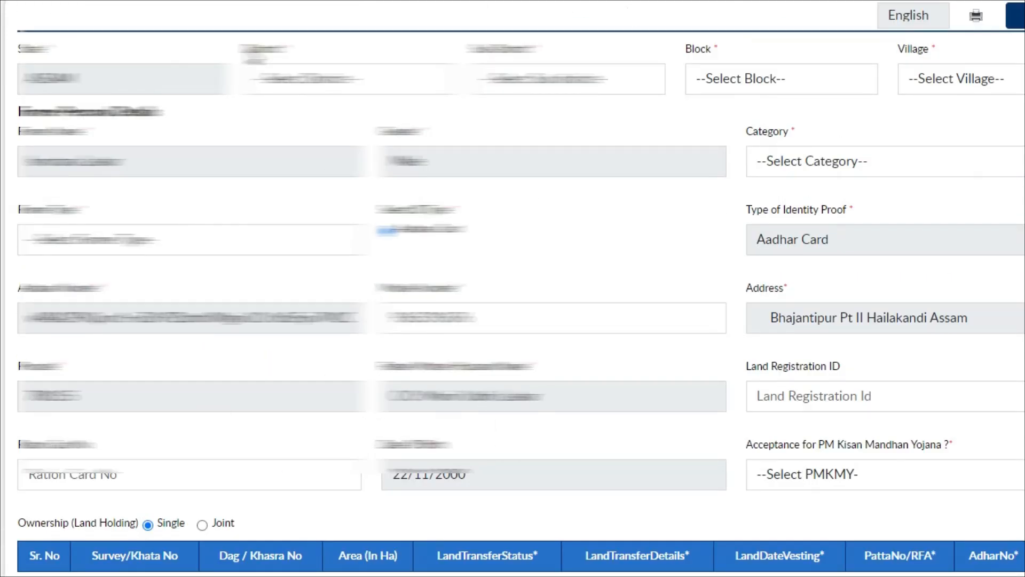
drag(247, 49, 280, 49)
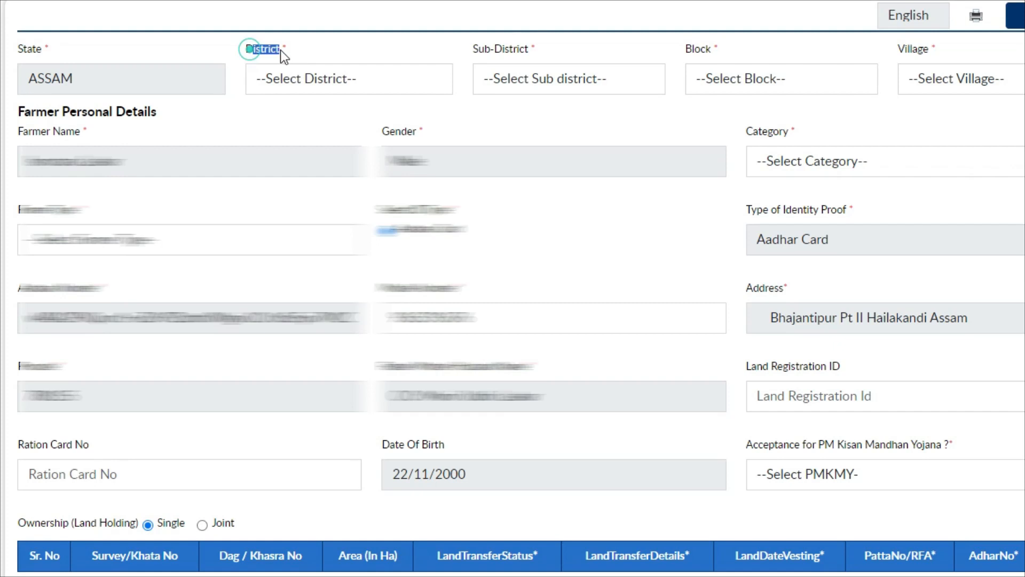
click(298, 79)
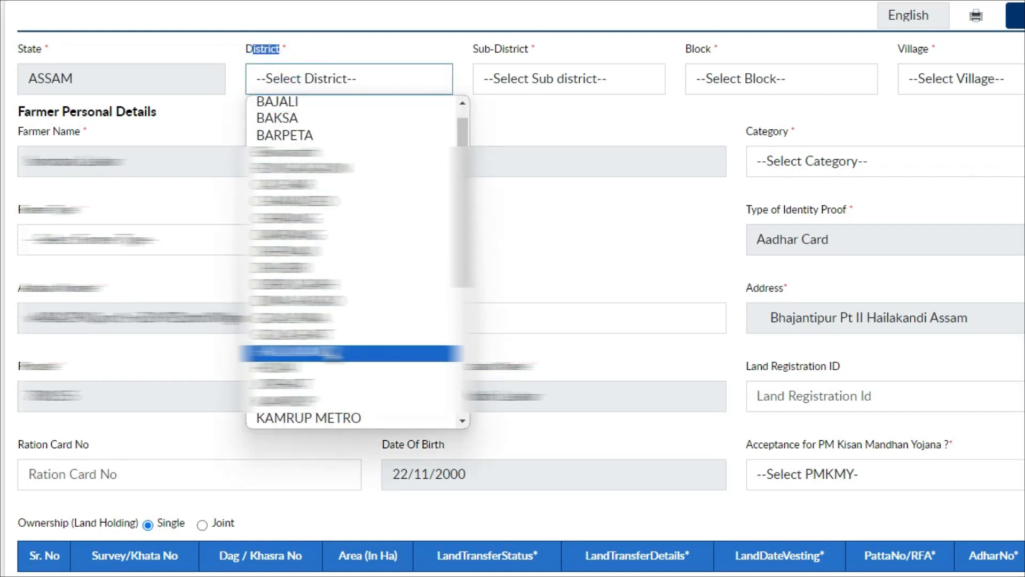
click(293, 350)
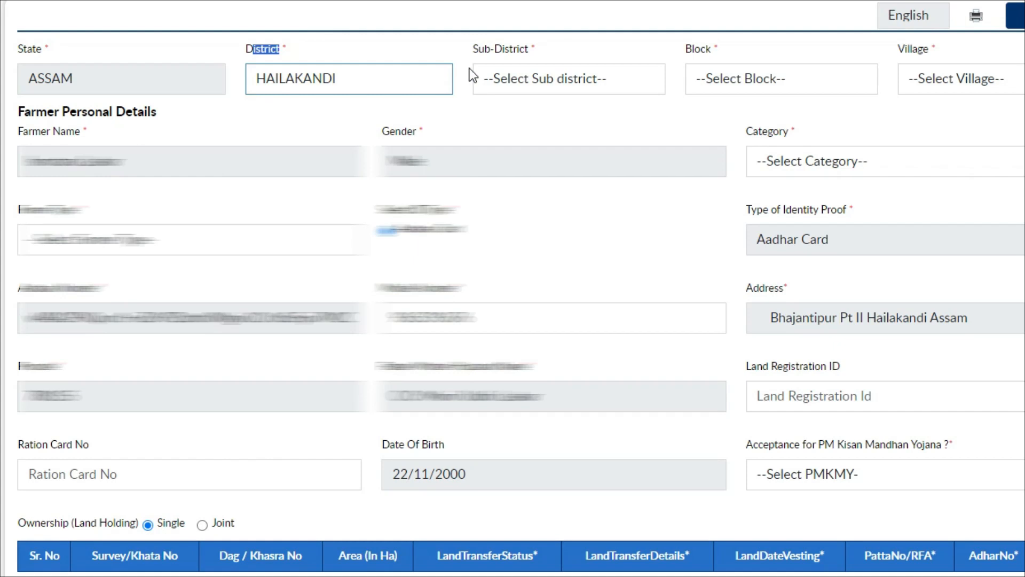
drag(504, 50, 597, 79)
click(608, 72)
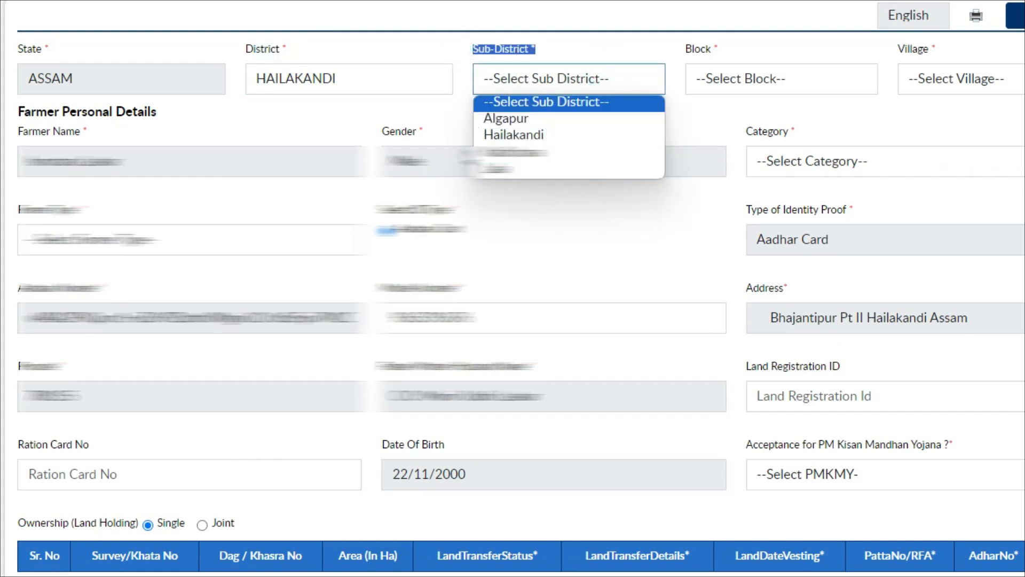
click(514, 135)
- Set the block to HAILAKANDI and choose Bhajantipur as the village
drag(684, 50, 742, 56)
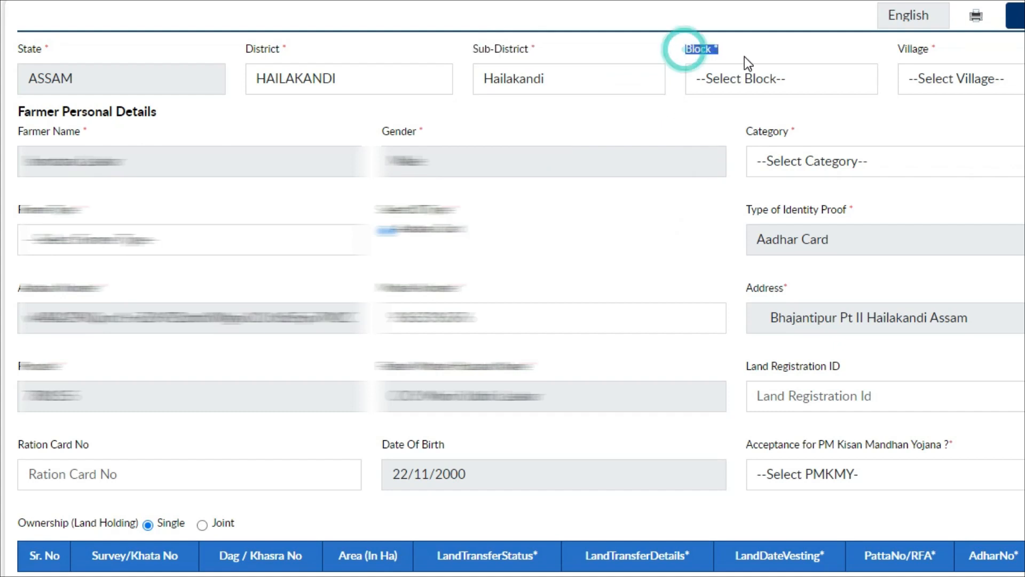
click(765, 85)
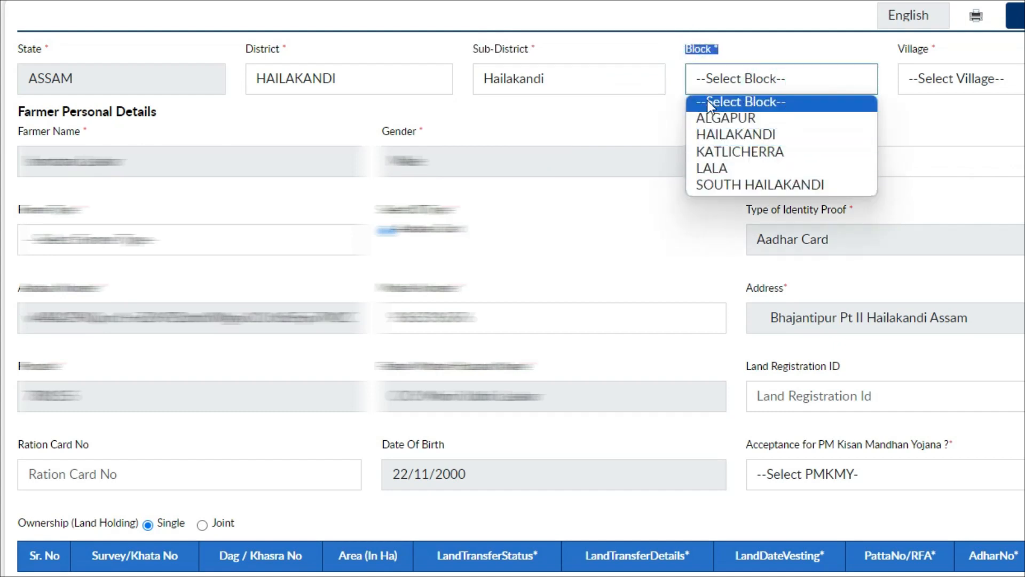
click(773, 133)
drag(895, 47, 942, 51)
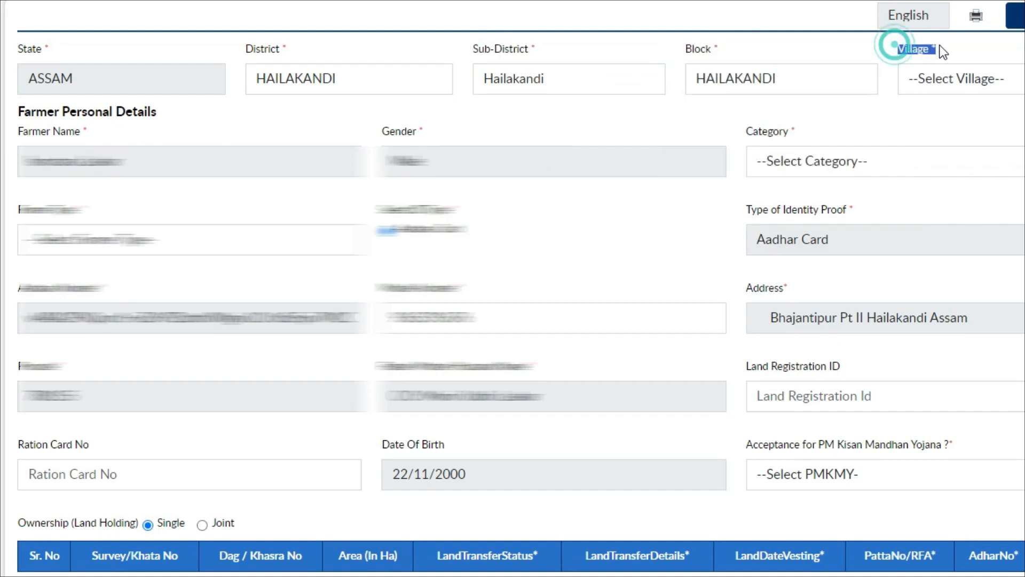
click(968, 86)
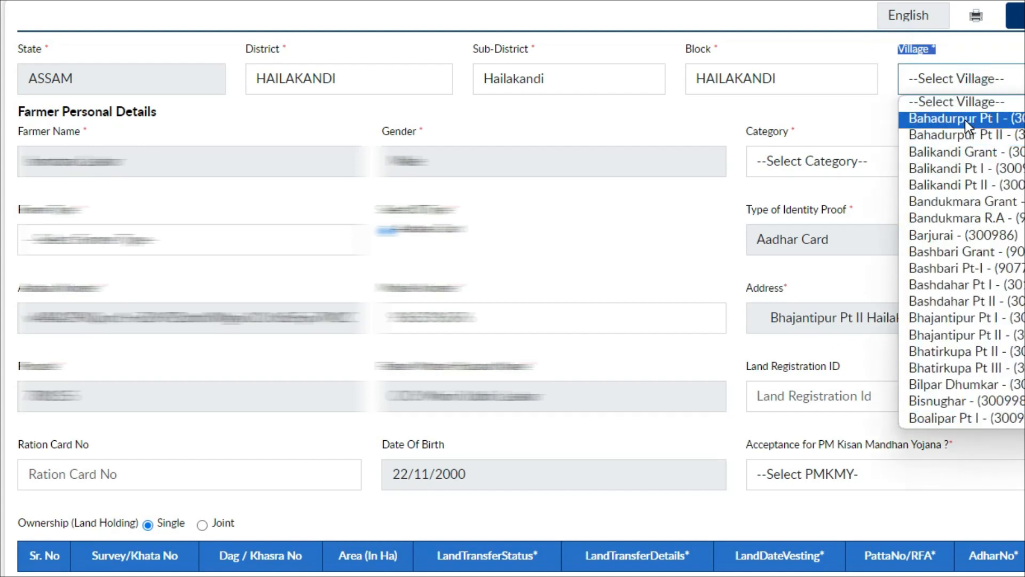
click(961, 335)
scroll(390, 185, down, 2)
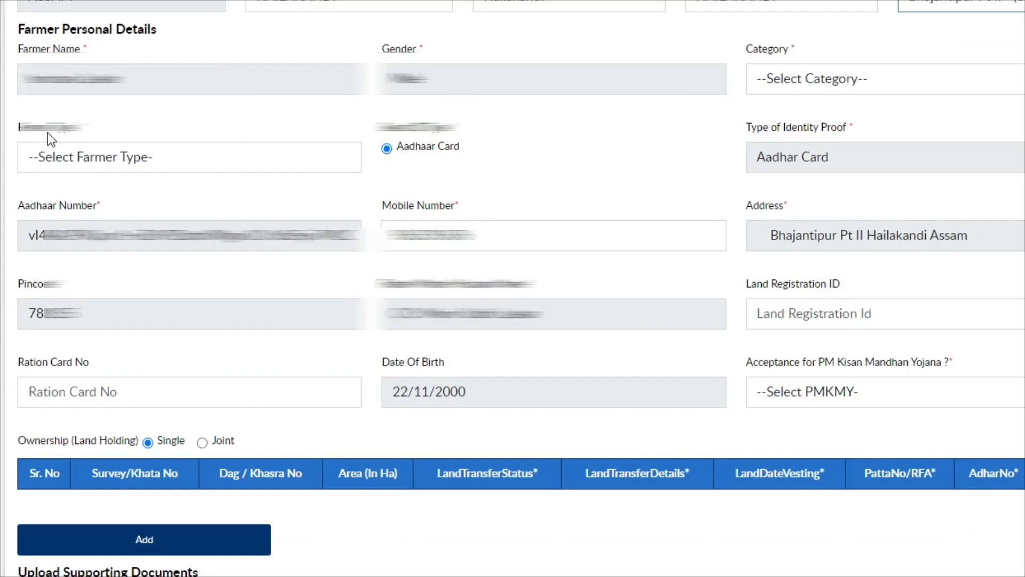
- Set Farmer Type to others and pick a social category
click(149, 156)
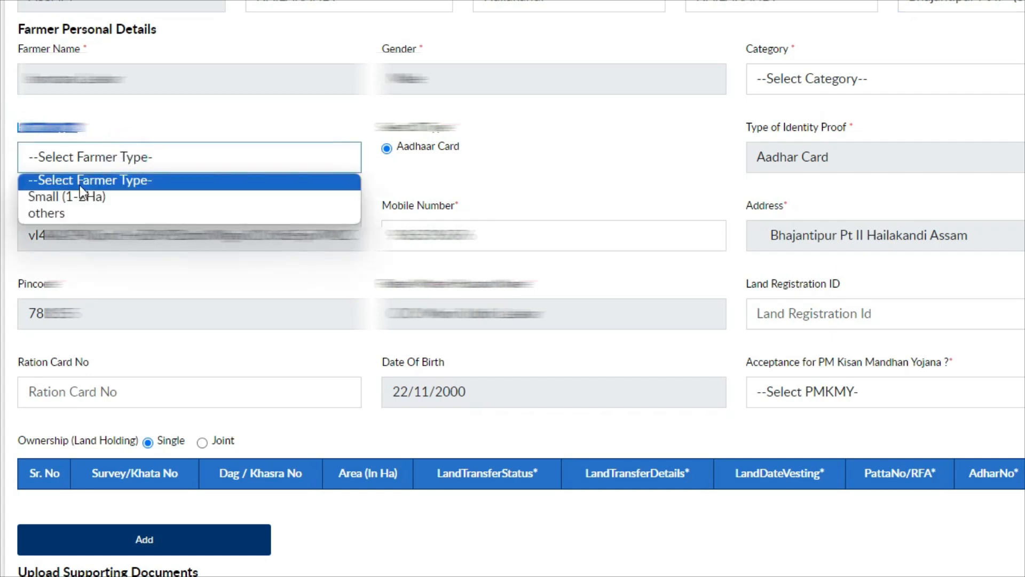
click(149, 214)
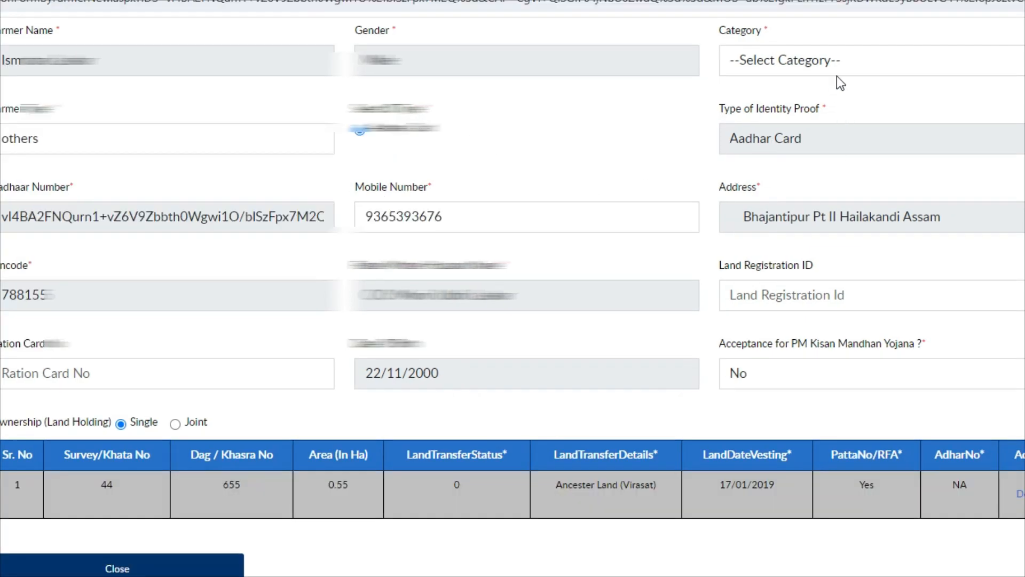
click(847, 62)
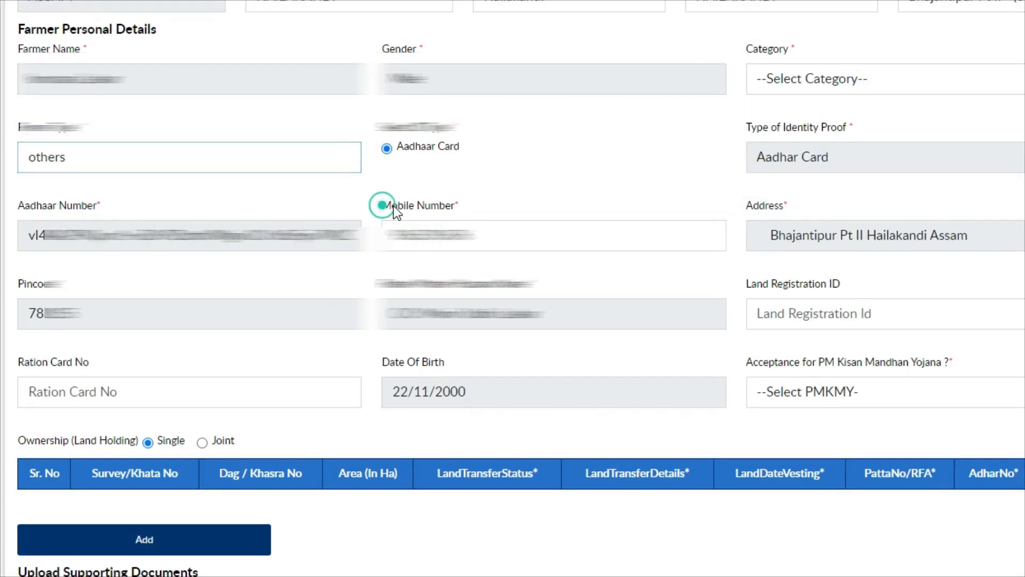
triple_click(383, 205)
- Fill in the Land Registration ID and the Ration Card number
scroll(739, 205, down, 2)
drag(741, 203, 857, 212)
click(825, 229)
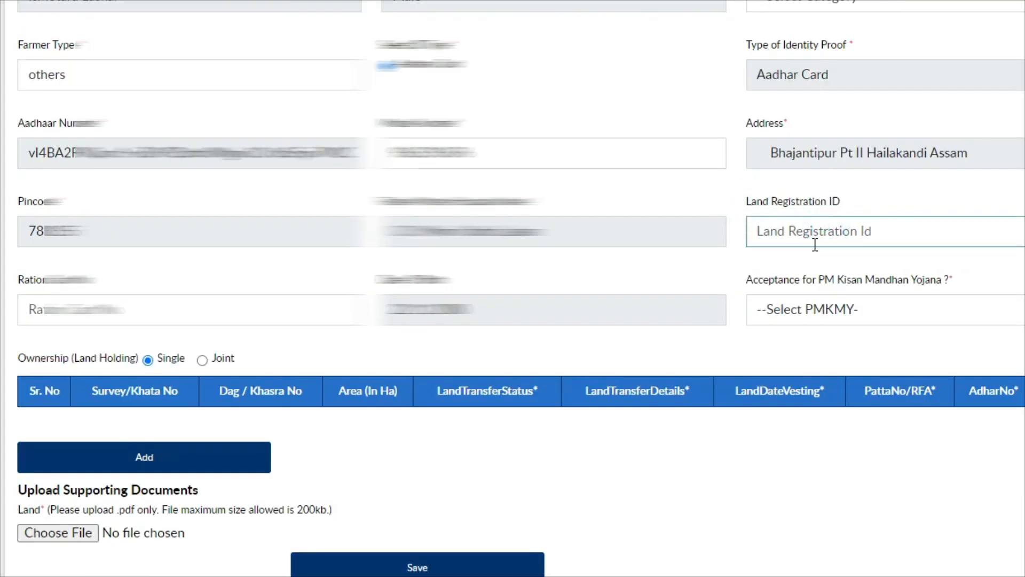
drag(11, 274, 105, 280)
click(103, 306)
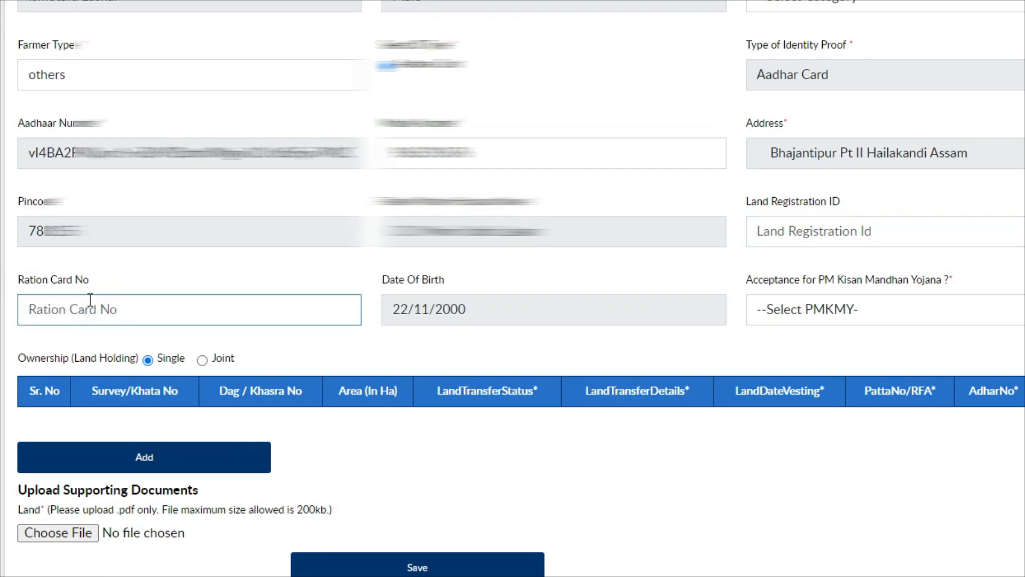
- Answer No for PM Kisan Mandhan Yojana and open the Add Land Detail form
drag(749, 284, 897, 290)
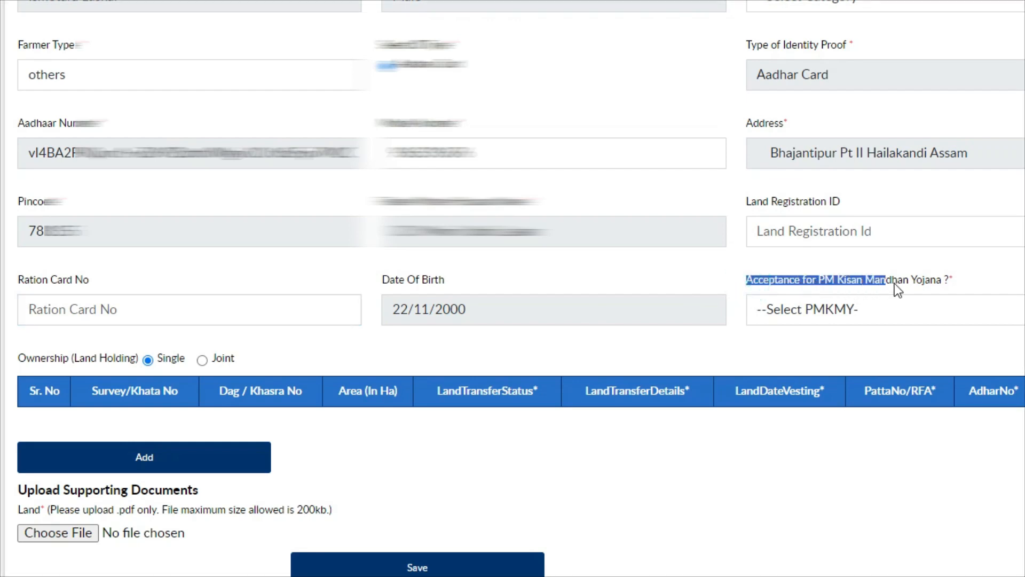
click(824, 315)
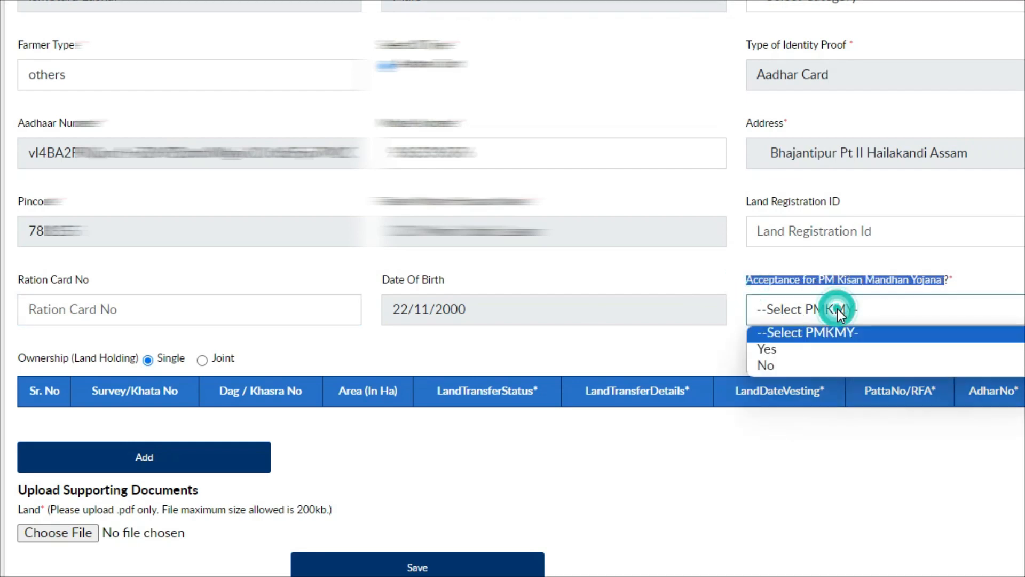
click(801, 365)
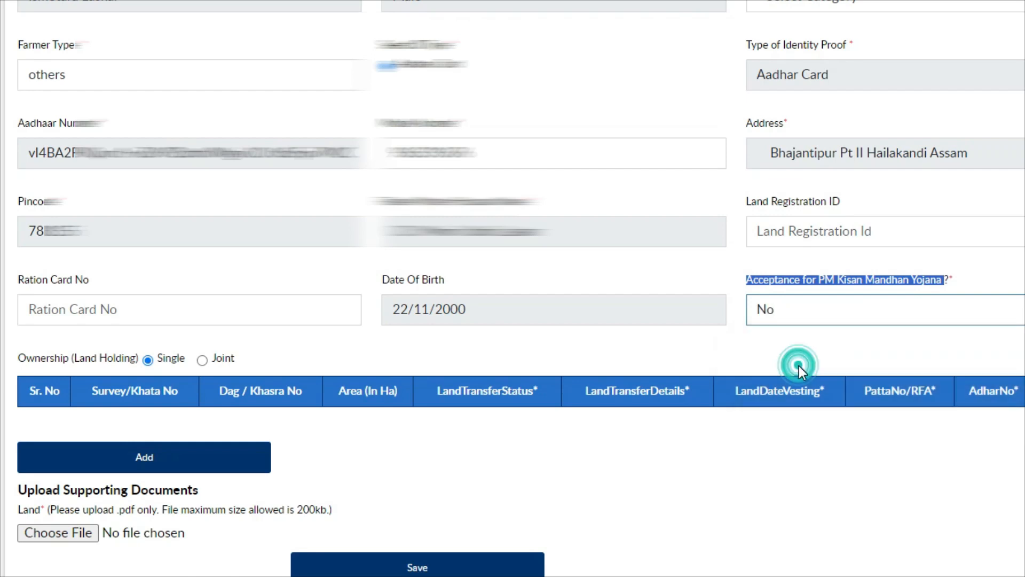
scroll(798, 365, down, 3)
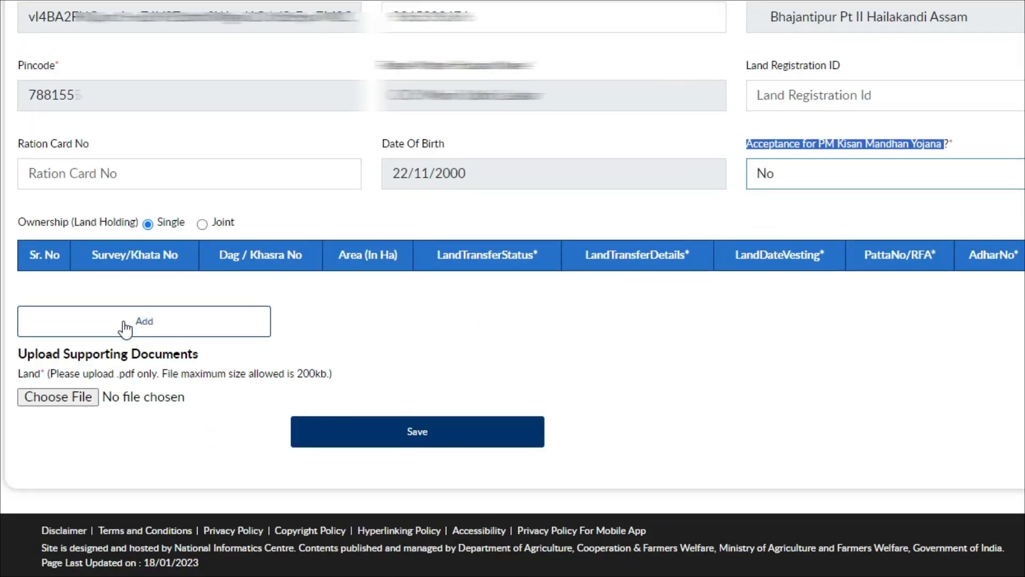
click(59, 327)
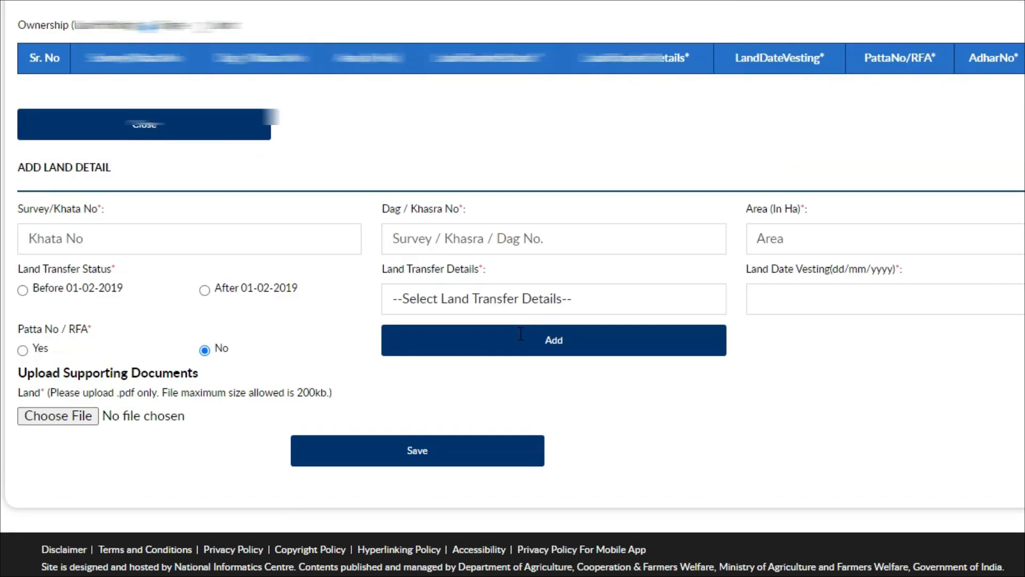
- Enter Khata No 44, Dag/Khasra 655 and area 0.55 ha for the land record
drag(18, 191, 106, 192)
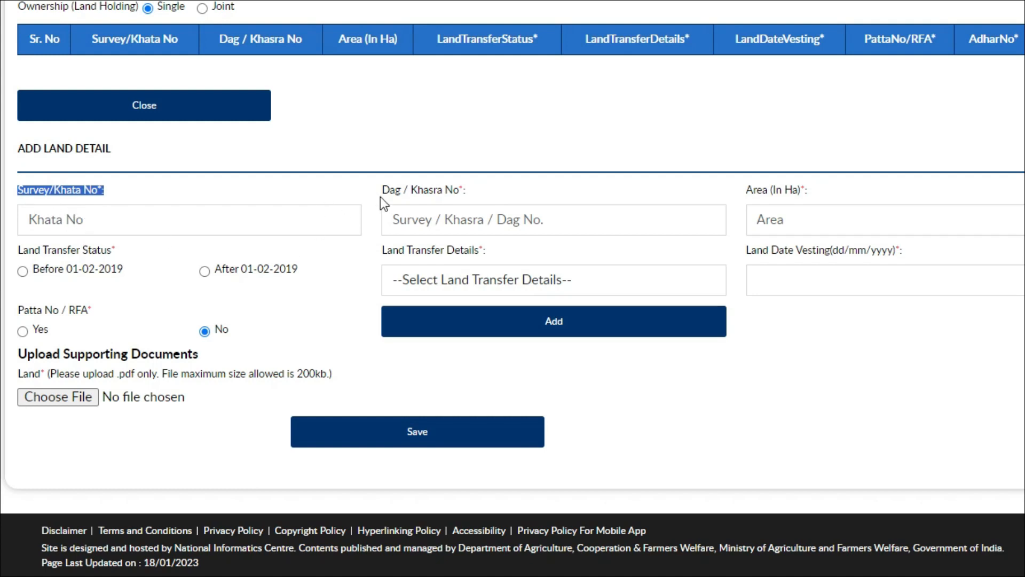
drag(381, 191, 480, 193)
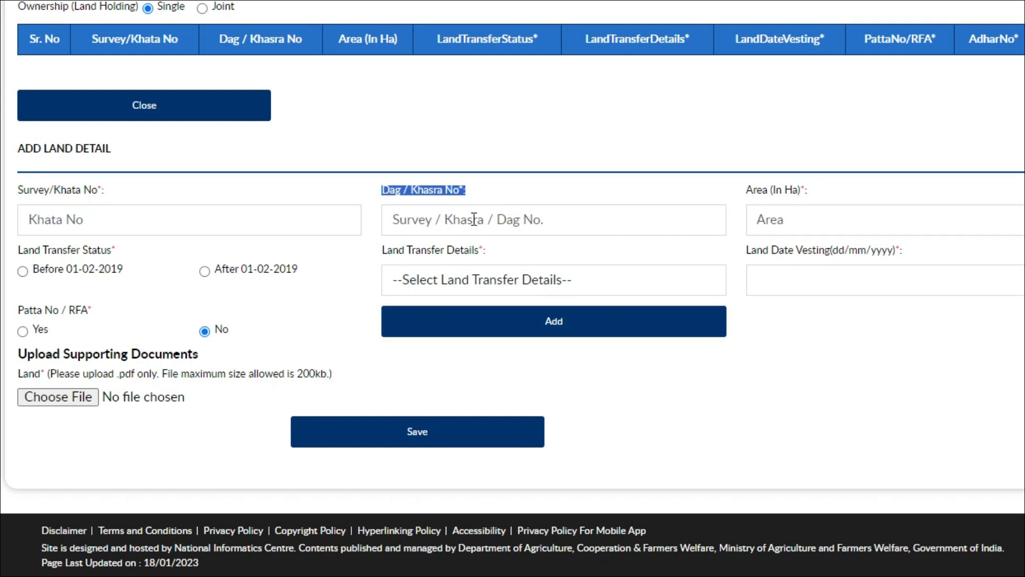
drag(745, 189, 820, 189)
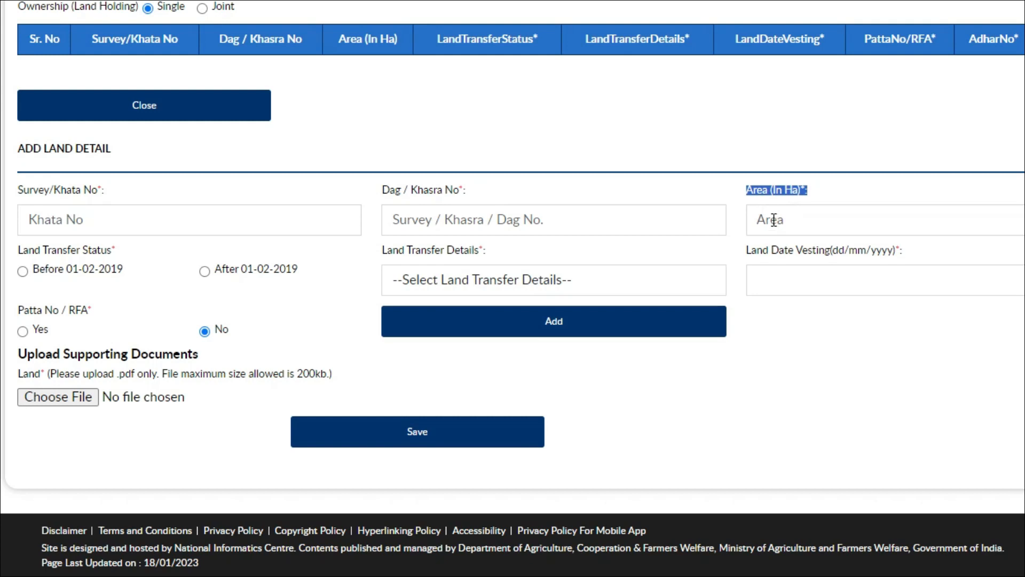
drag(17, 251, 117, 251)
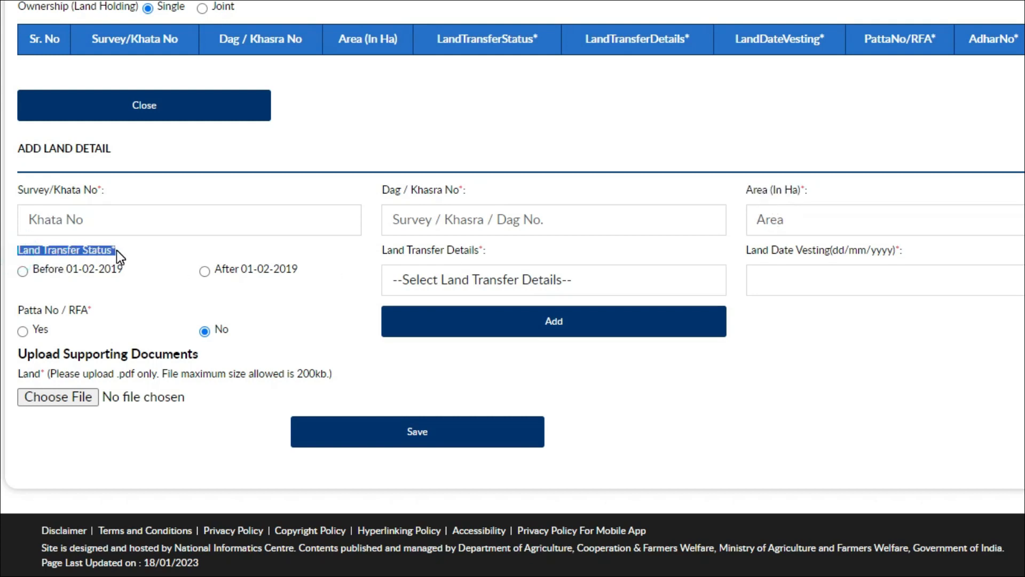
drag(35, 267, 127, 272)
click(127, 272)
double_click(127, 271)
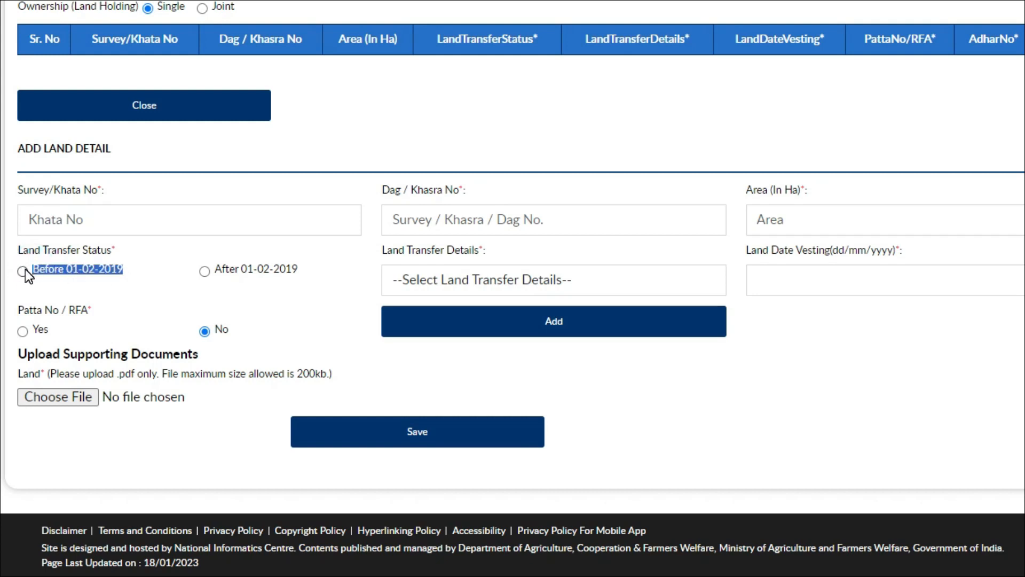
- Mark it After 01-02-2019, Ancester Land (Virasat), vested 17/01/2019, Patta Yes, and add it
drag(221, 270, 291, 269)
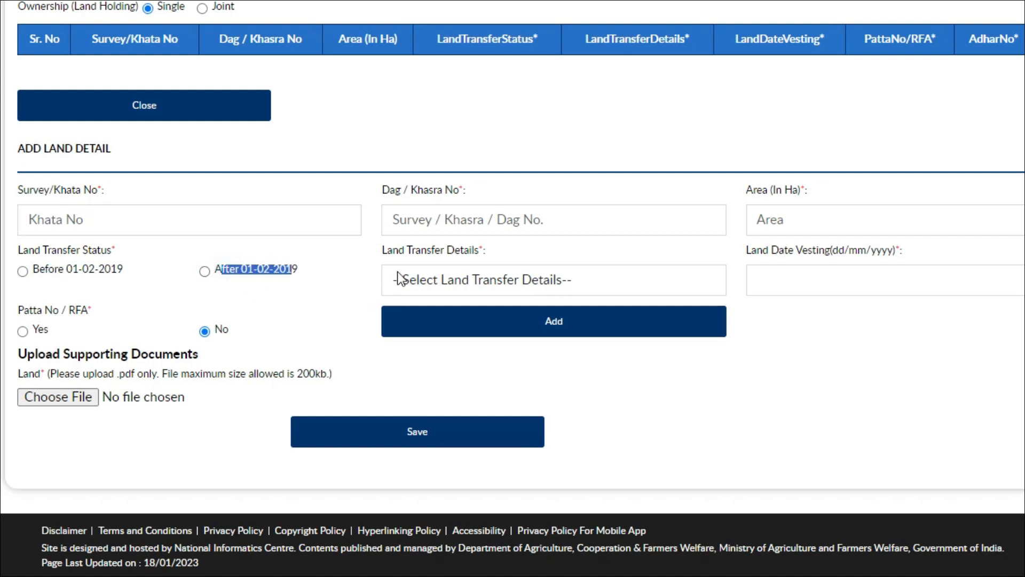
drag(382, 250, 497, 258)
click(539, 275)
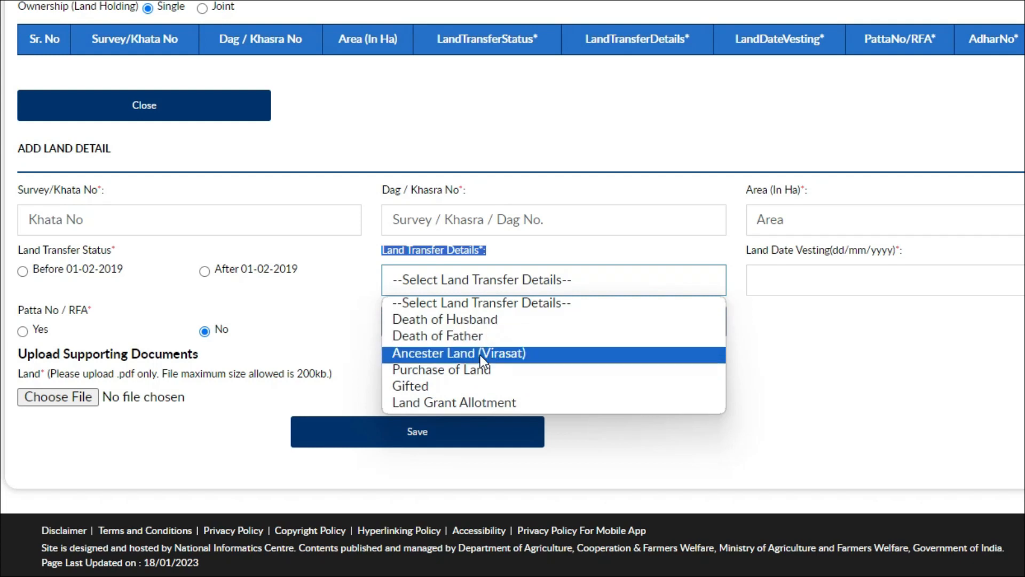
click(538, 358)
drag(746, 251, 909, 257)
click(888, 273)
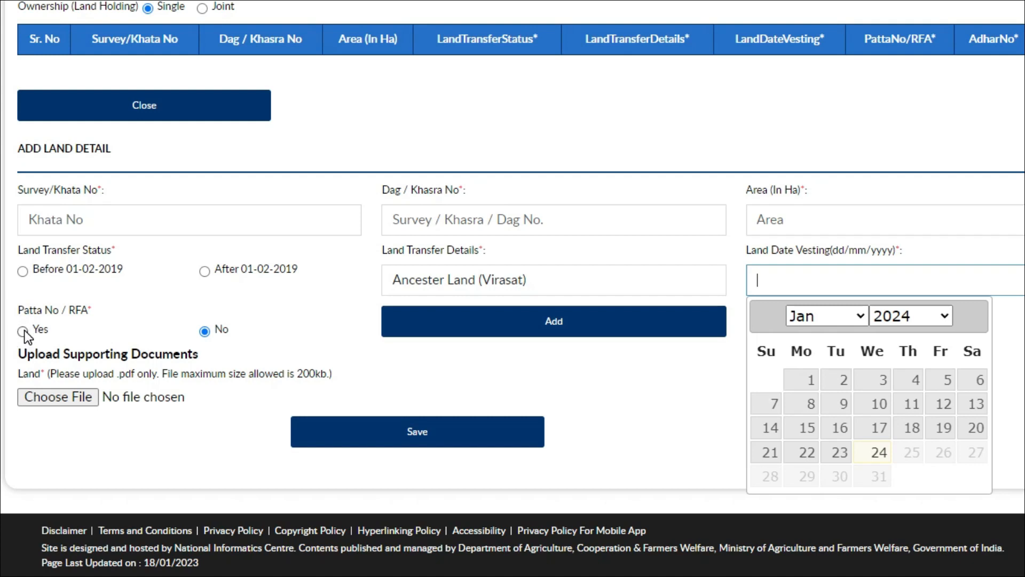
click(22, 331)
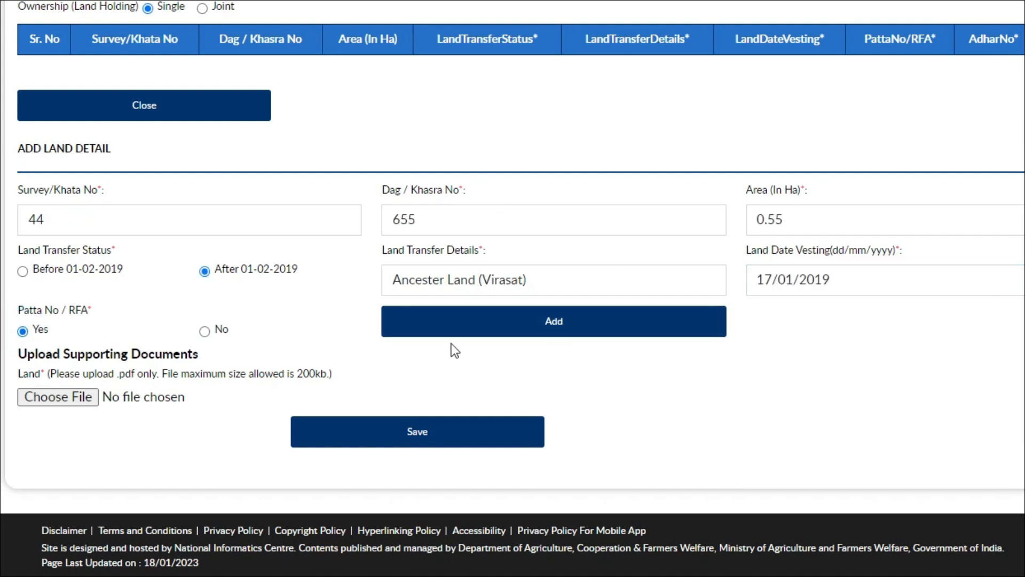
click(496, 329)
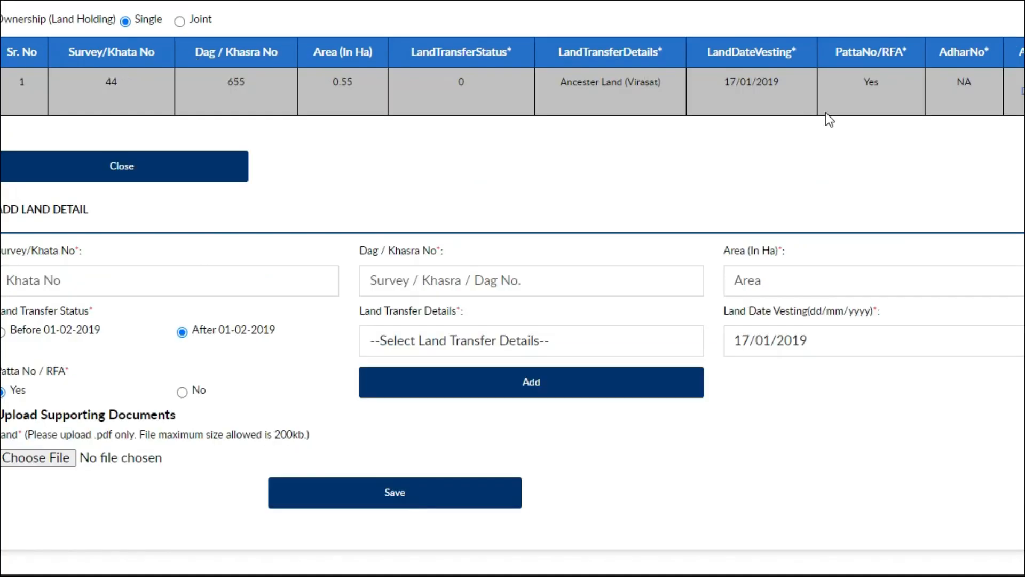
- Attach Land_072110.pdf as the supporting land document and save the registration
drag(0, 416, 216, 421)
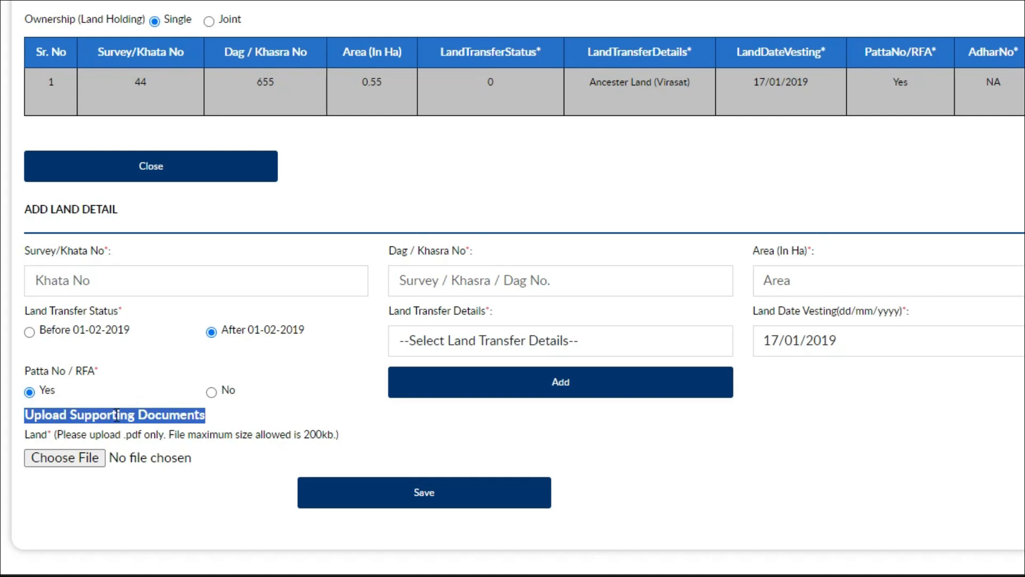
drag(262, 435, 334, 438)
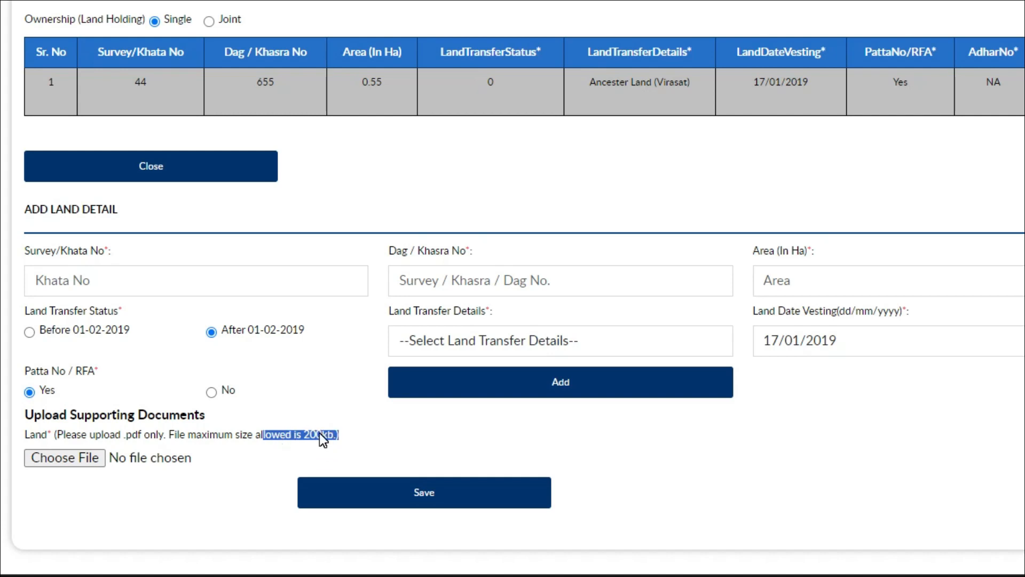
click(82, 460)
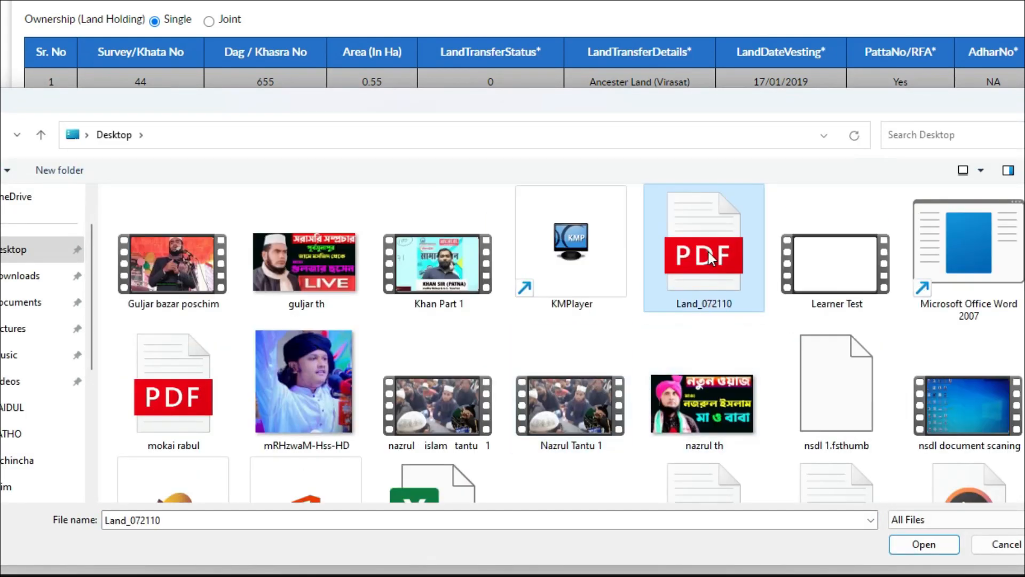
double_click(708, 251)
click(458, 491)
drag(19, 52, 322, 54)
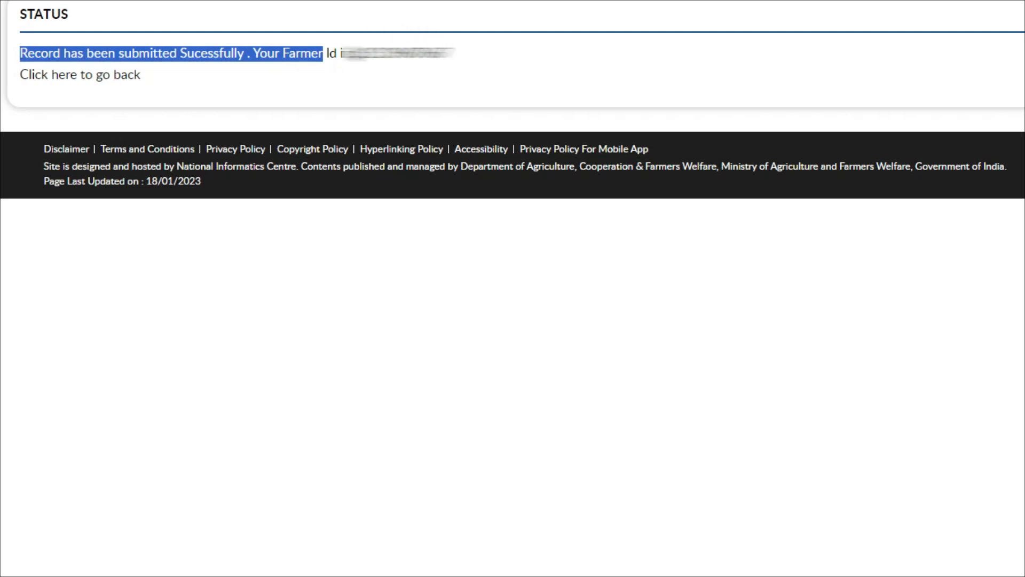
- Note the assigned Farmer Id and go back to the registration form
drag(344, 54, 461, 66)
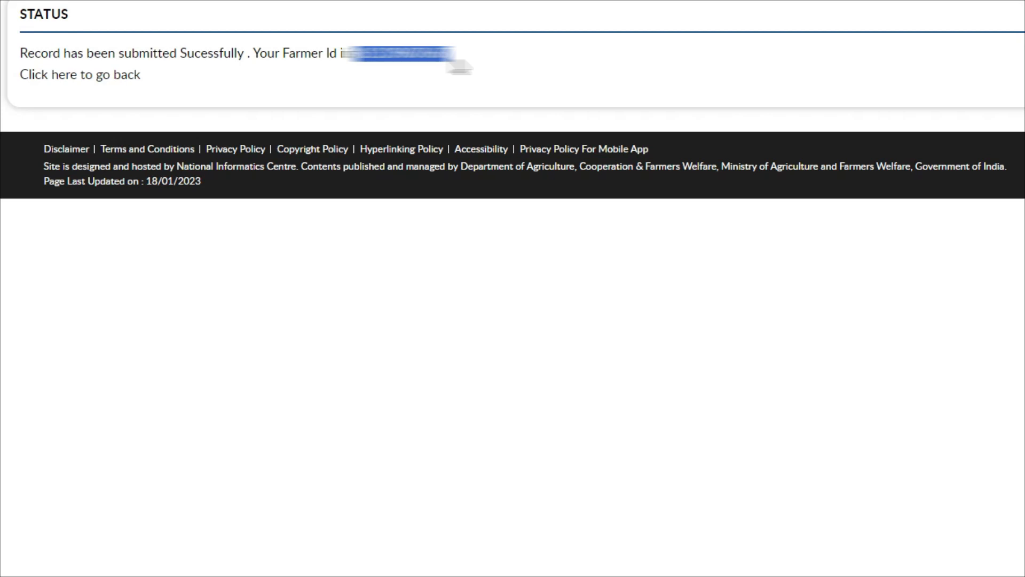
click(113, 81)
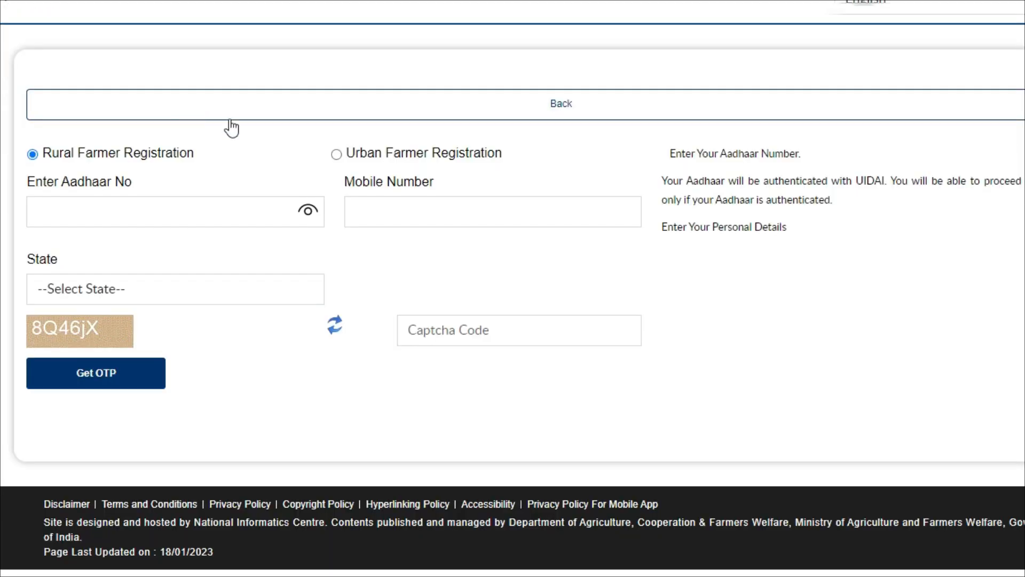
- Return to the homepage, dismiss the popup and open Status of Self Registered Farmer
click(640, 105)
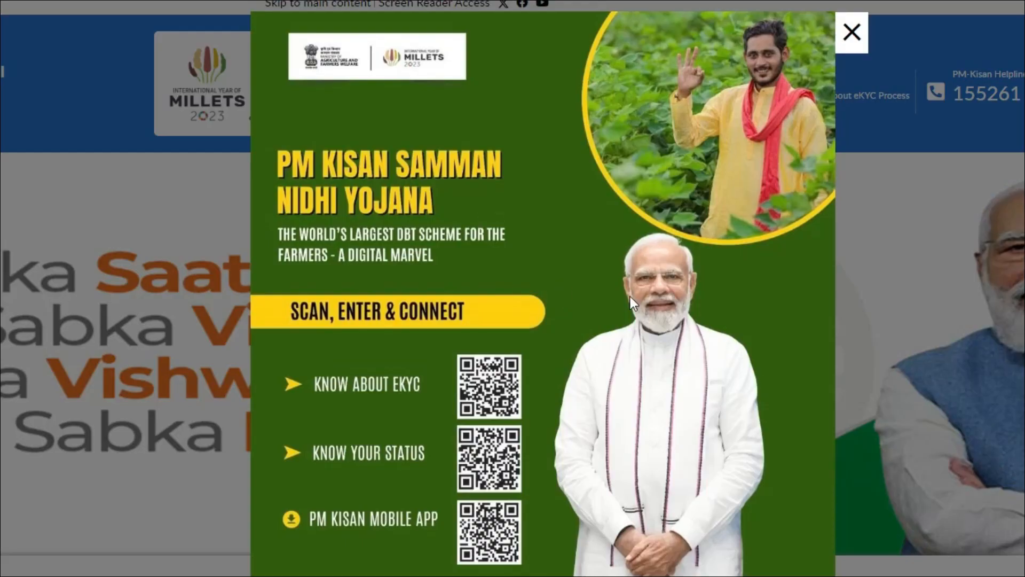
click(844, 49)
scroll(572, 159, down, 10)
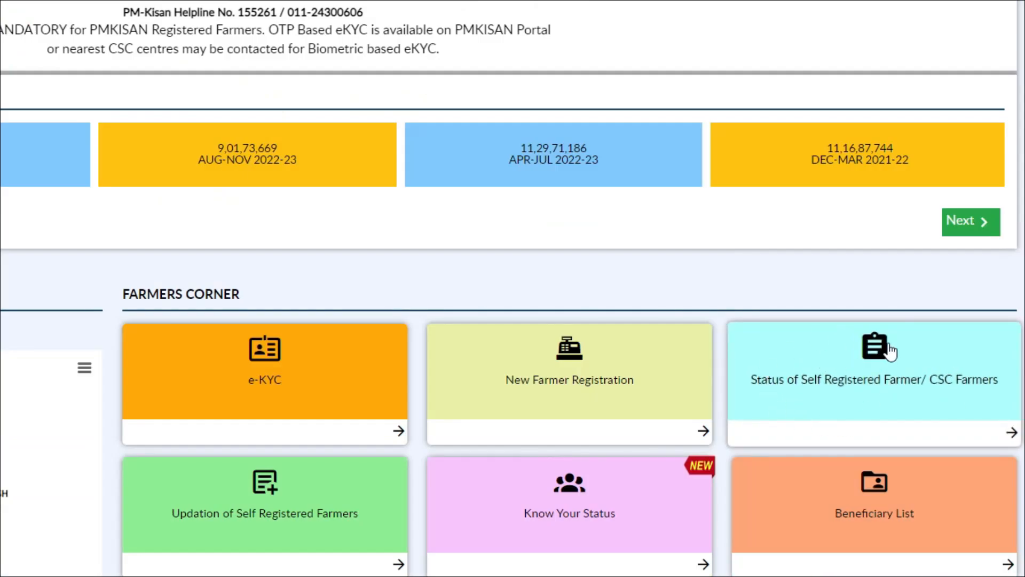
click(856, 372)
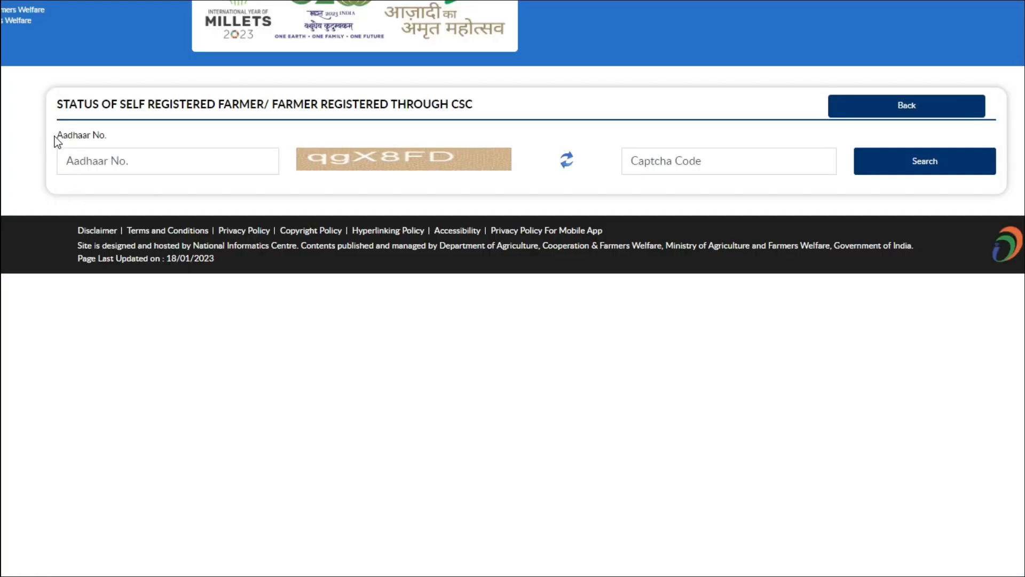
- Look up the application status using the farmer's Aadhaar number and the captcha
drag(55, 135, 116, 136)
click(119, 160)
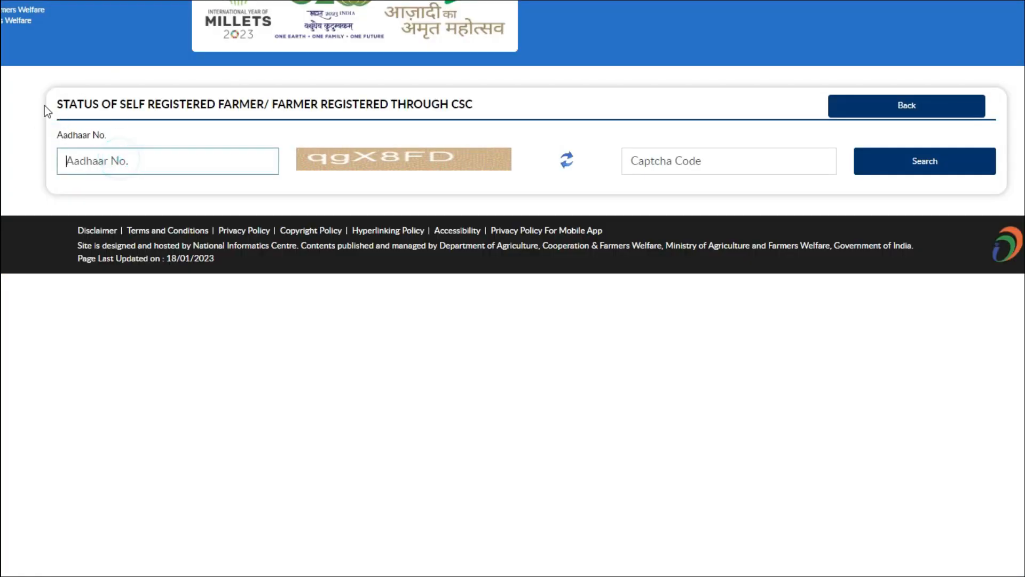
key(ctrl+v)
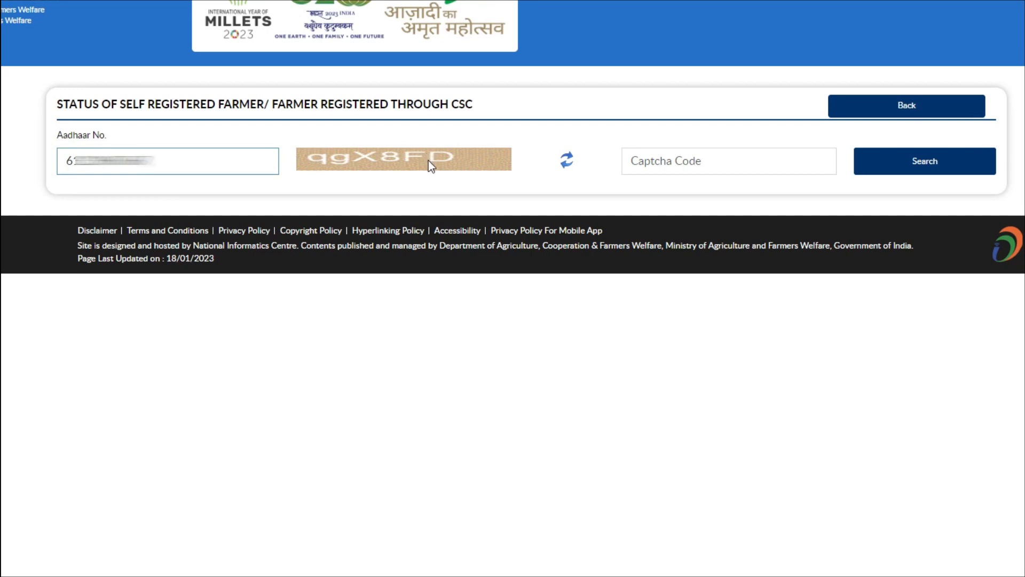
click(641, 156)
text(qgX8FD)
click(921, 162)
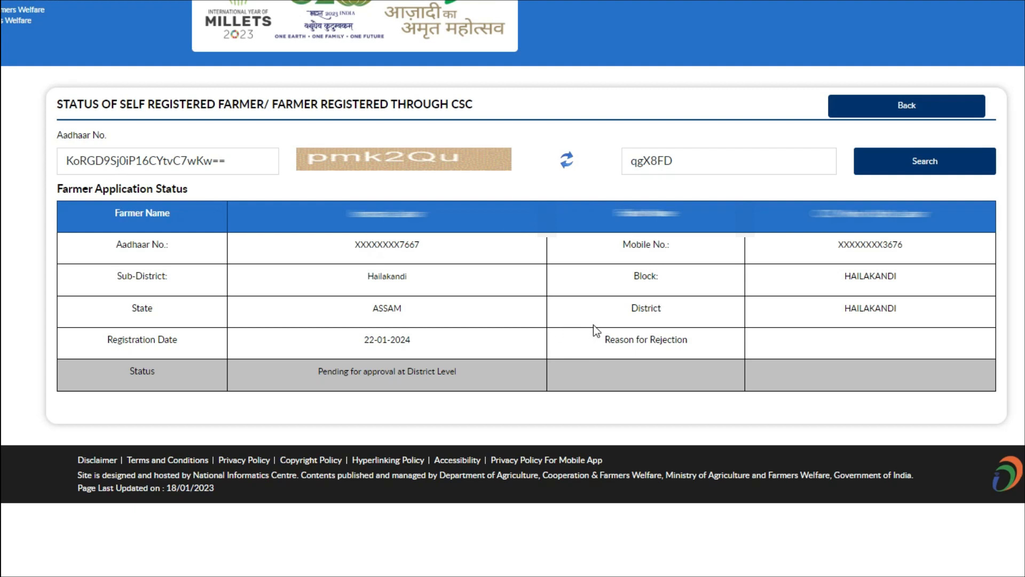
click(1023, 576)
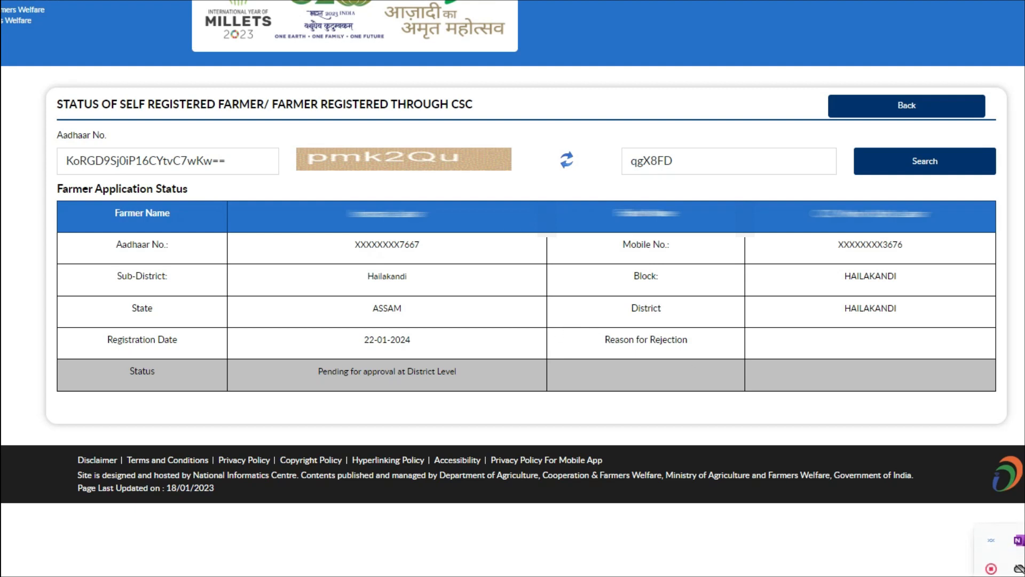
click(996, 569)
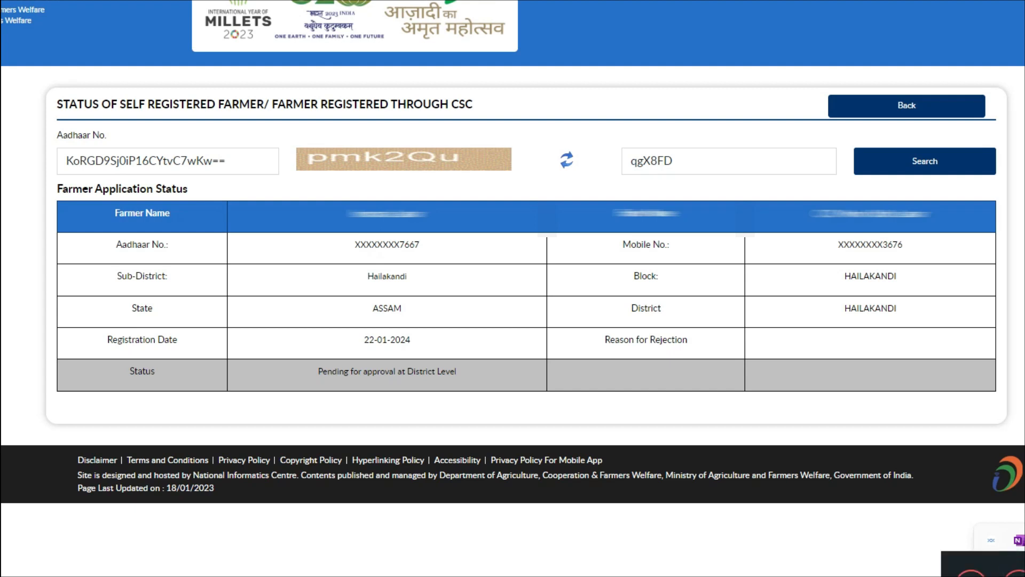
click(1021, 573)
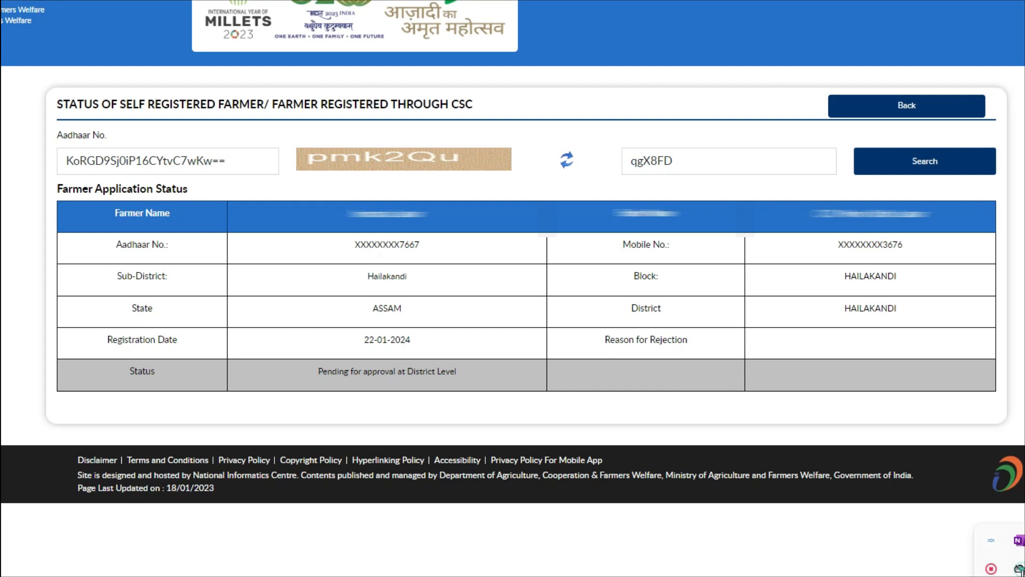